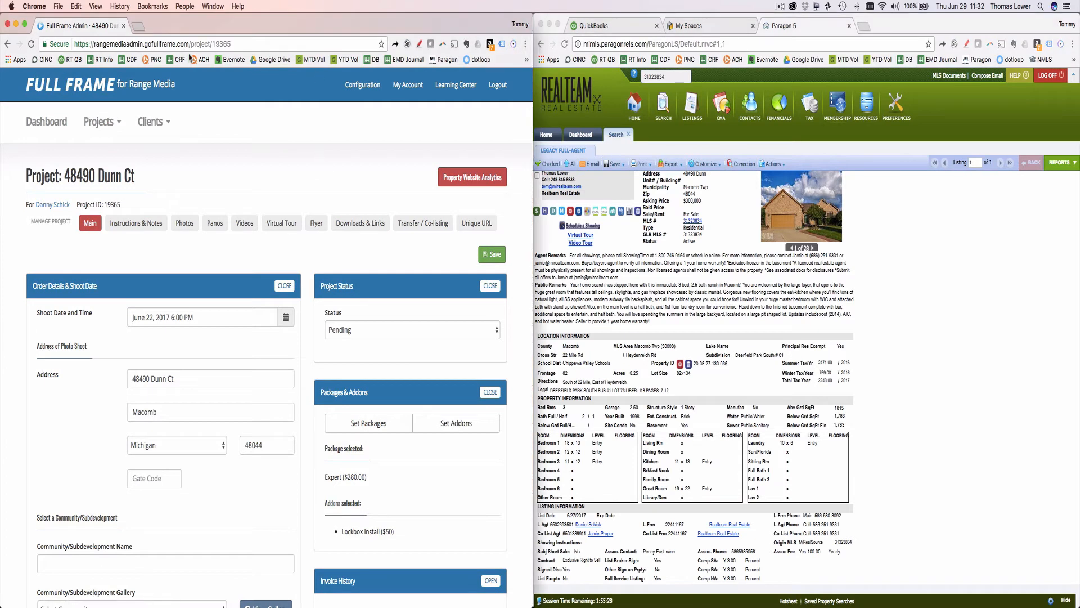
- Load the admin site's root address, rangemediaadmin.gofullframe.com, instead of the open project page
left_click_drag(188, 43, 387, 52)
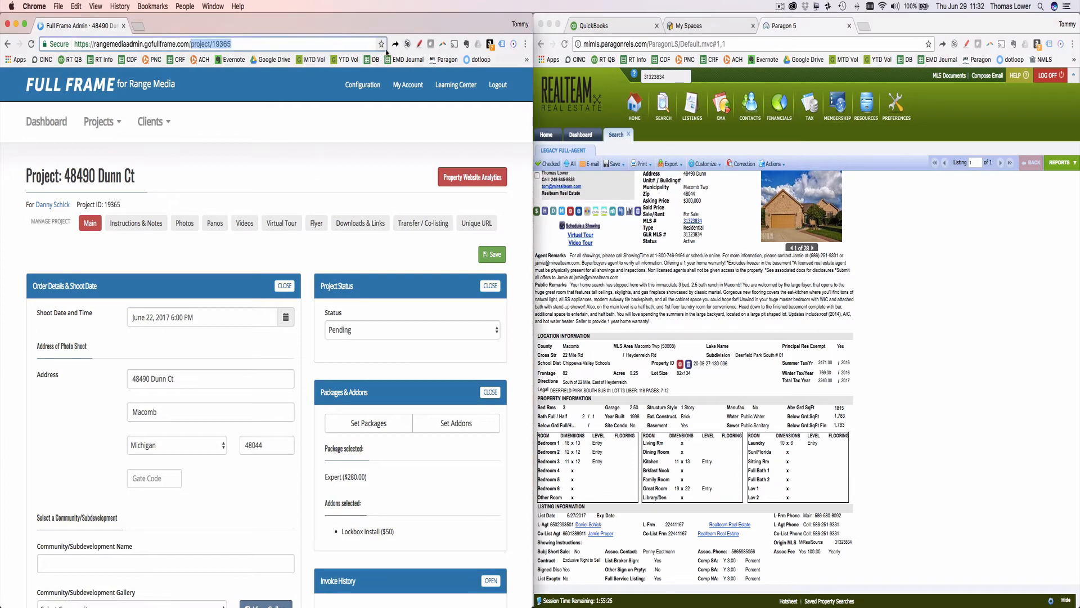
key("BackSpace")
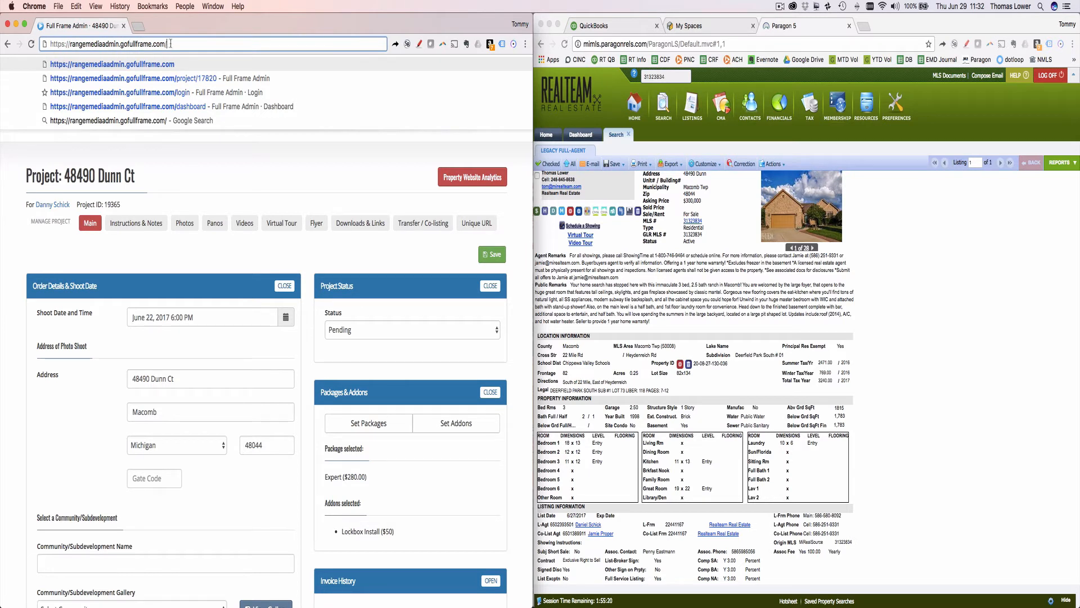
key("Return")
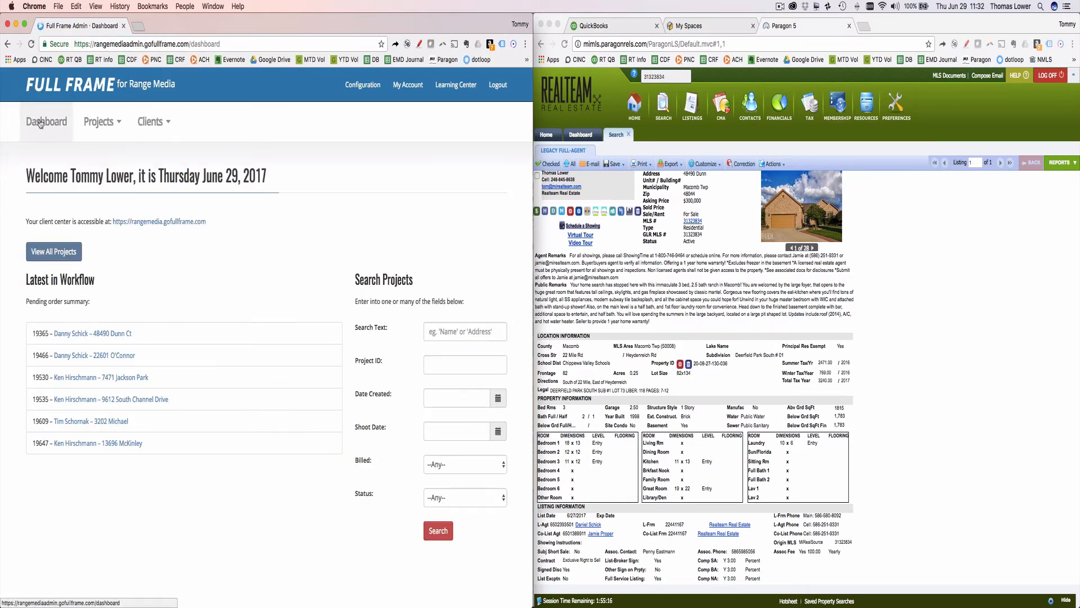
- Log out of the Full Frame admin site and sign back in with the saved credentials
left_click(498, 85)
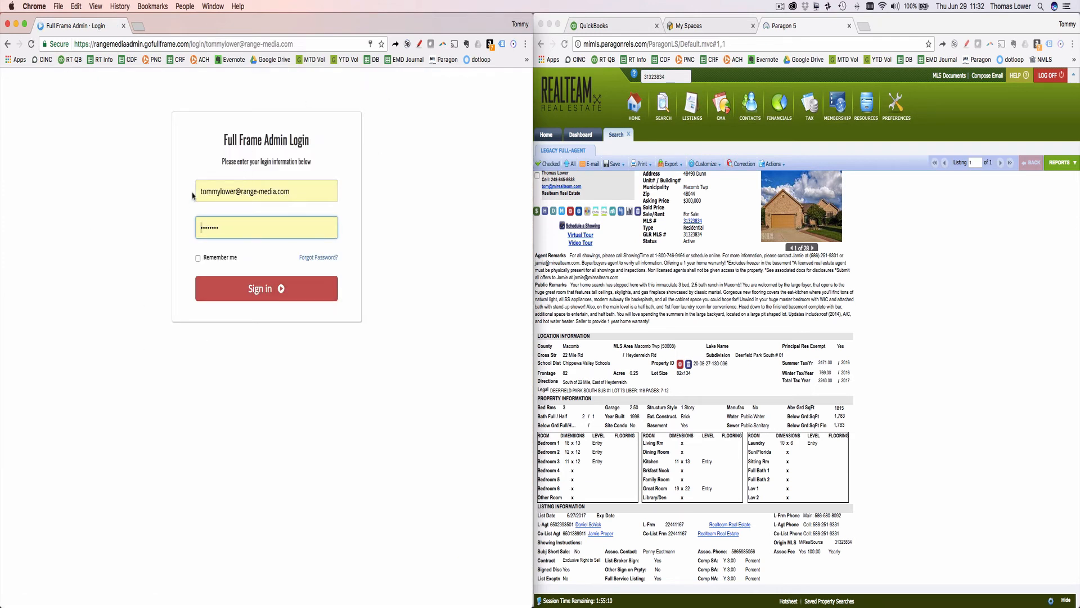
left_click(259, 295)
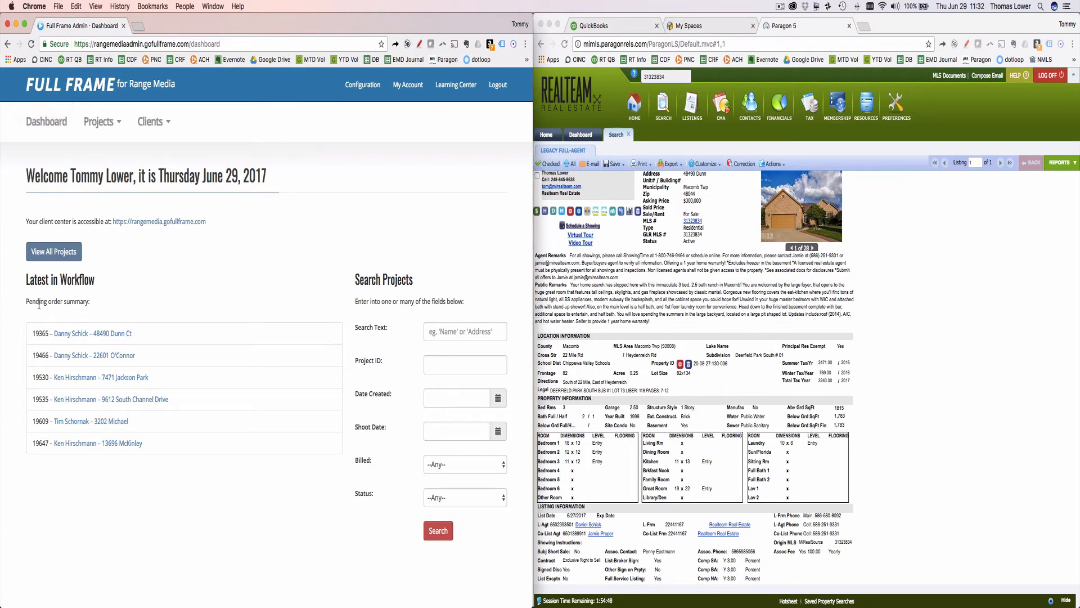
- View all projects and look over the list filtered by Active/Workflow status
left_click_drag(32, 301, 91, 302)
left_click(42, 253)
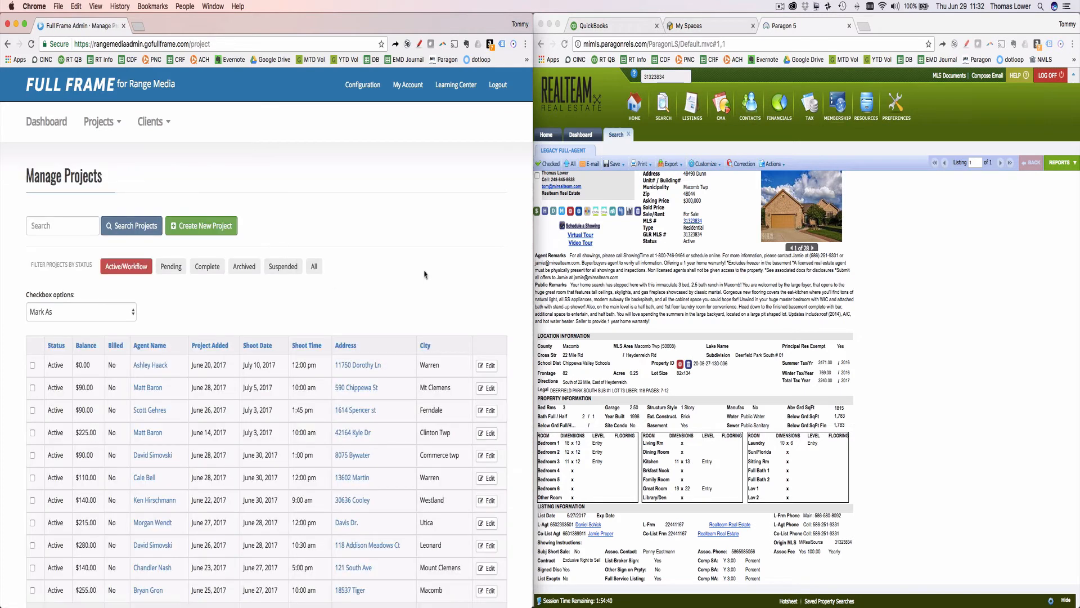
scroll(422, 272, "down", 2)
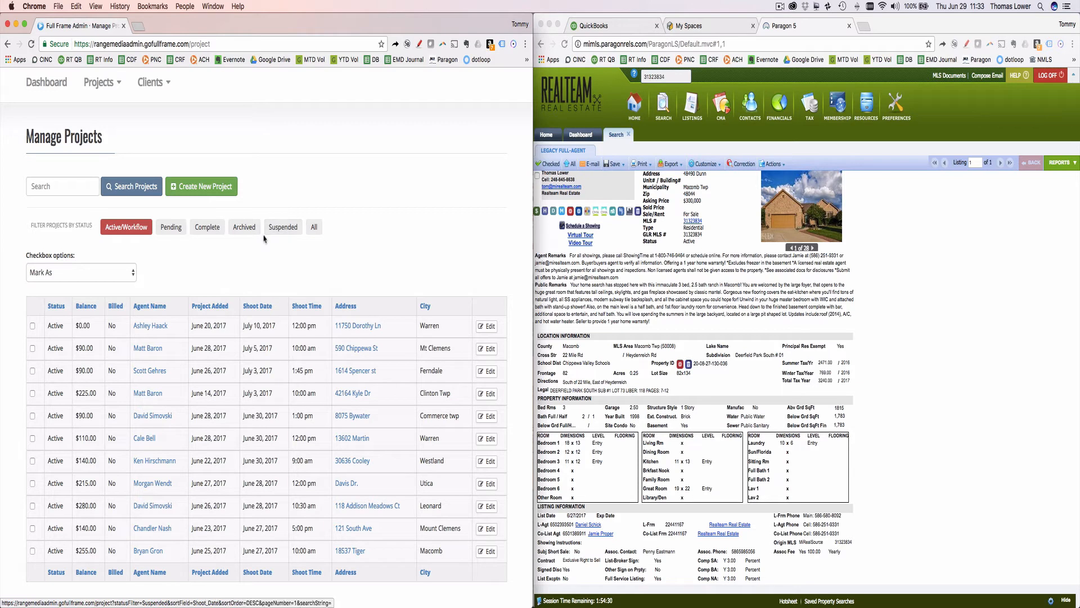
left_click(125, 227)
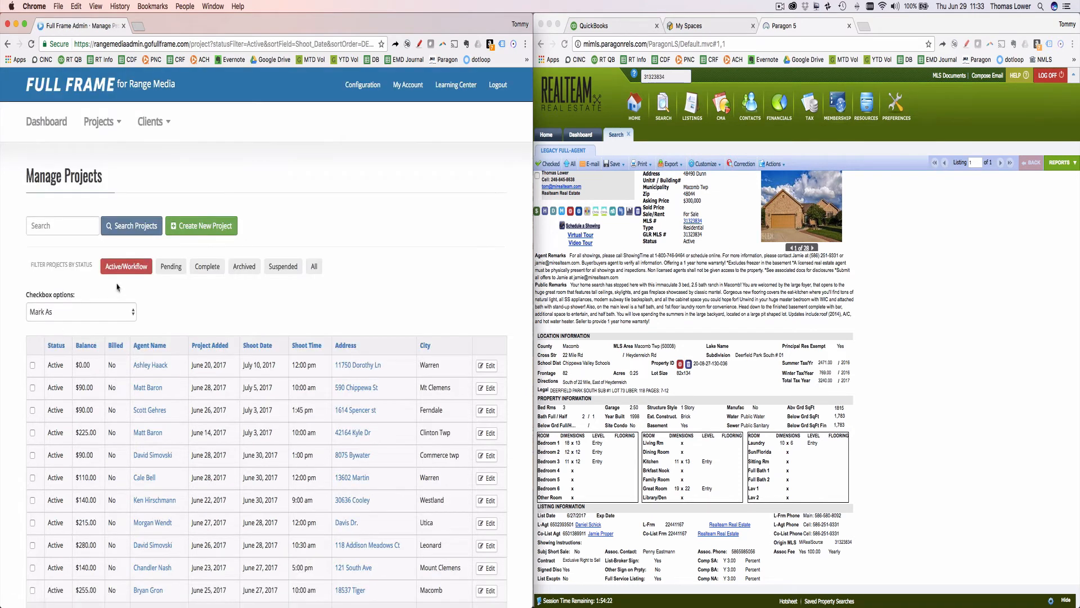
scroll(403, 297, "down", 2)
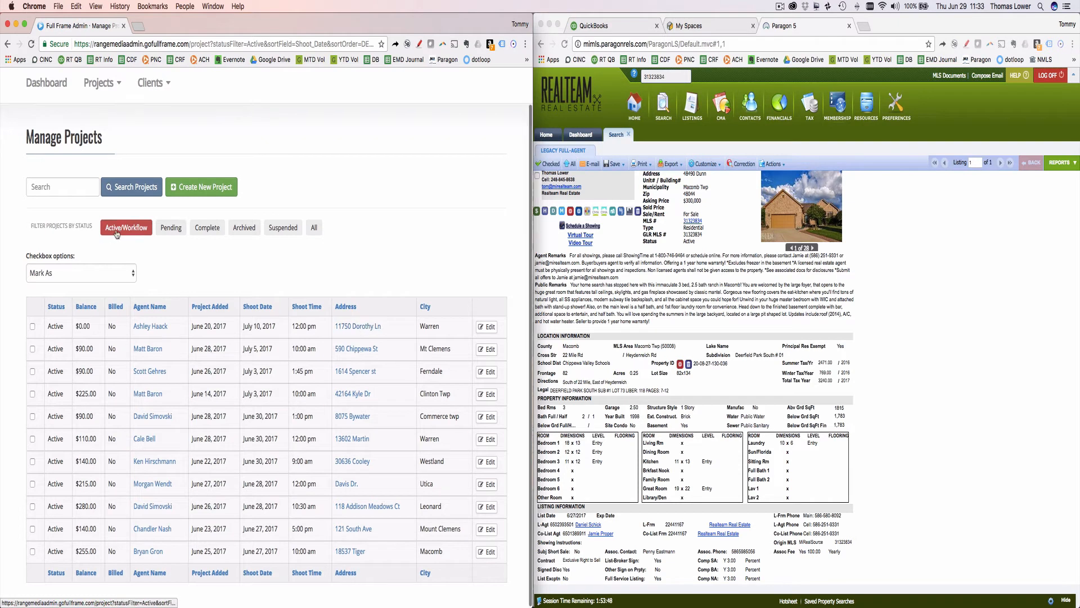
- Filter the project list by Pending status
scroll(152, 204, "up", 1)
left_click(166, 229)
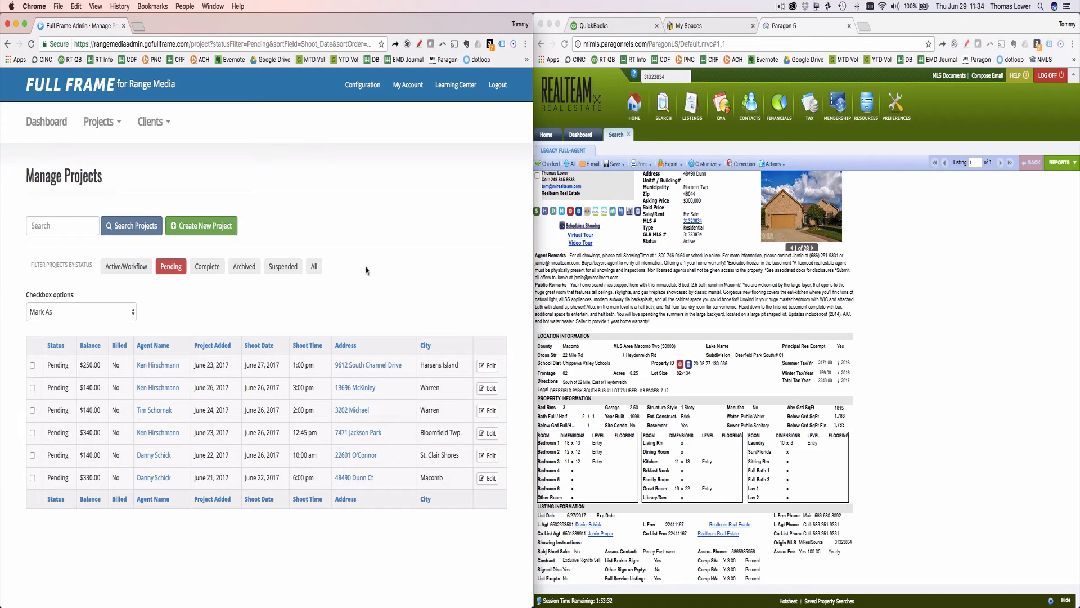
left_click(167, 268)
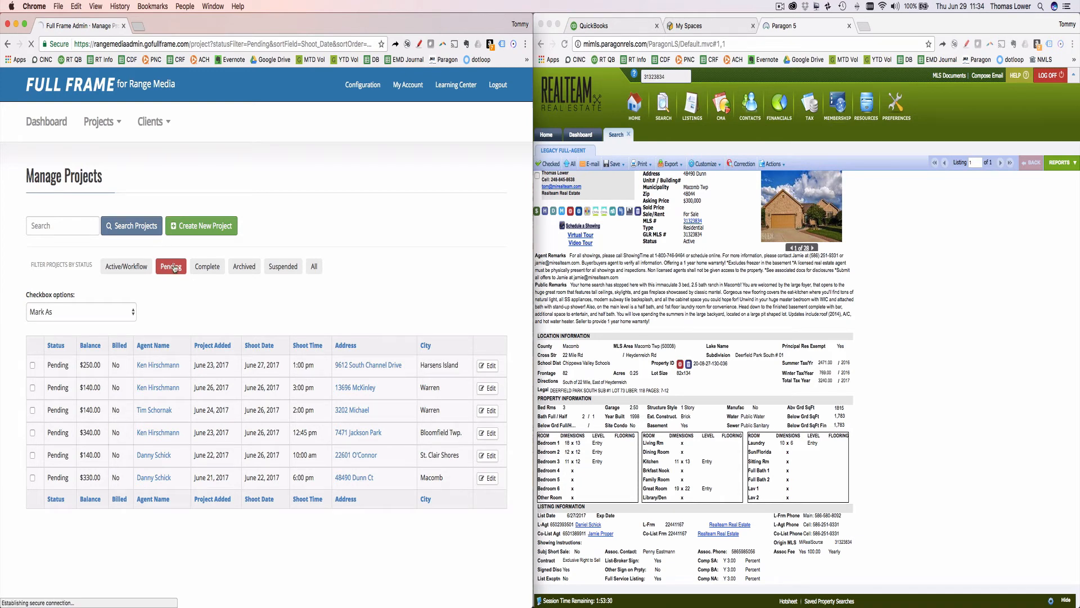
- Return to the dashboard and open the fourth project in the pending order summary
left_click(56, 120)
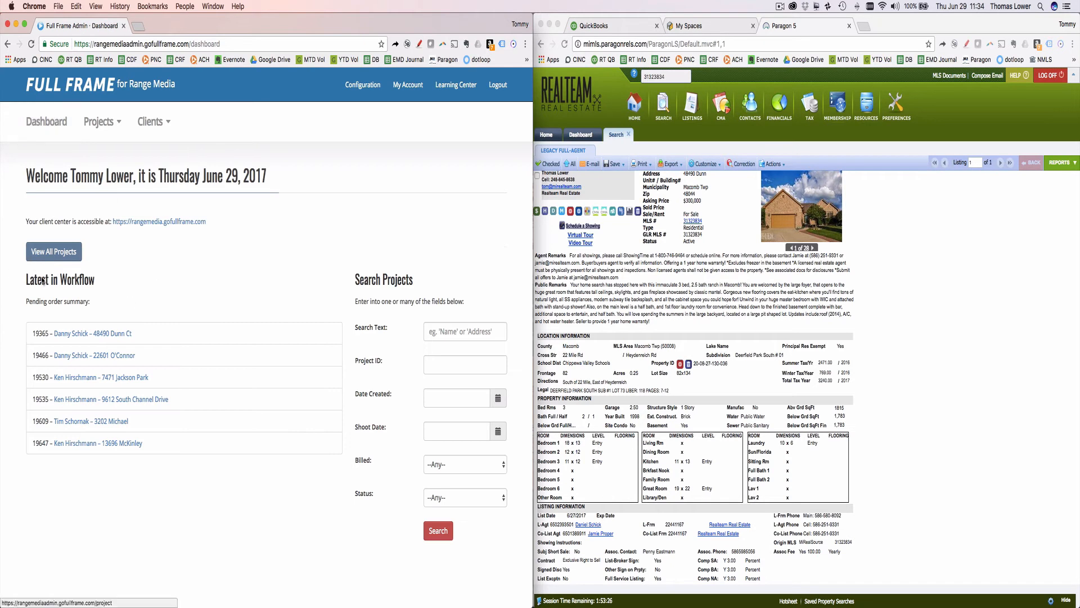
left_click_drag(30, 280, 99, 315)
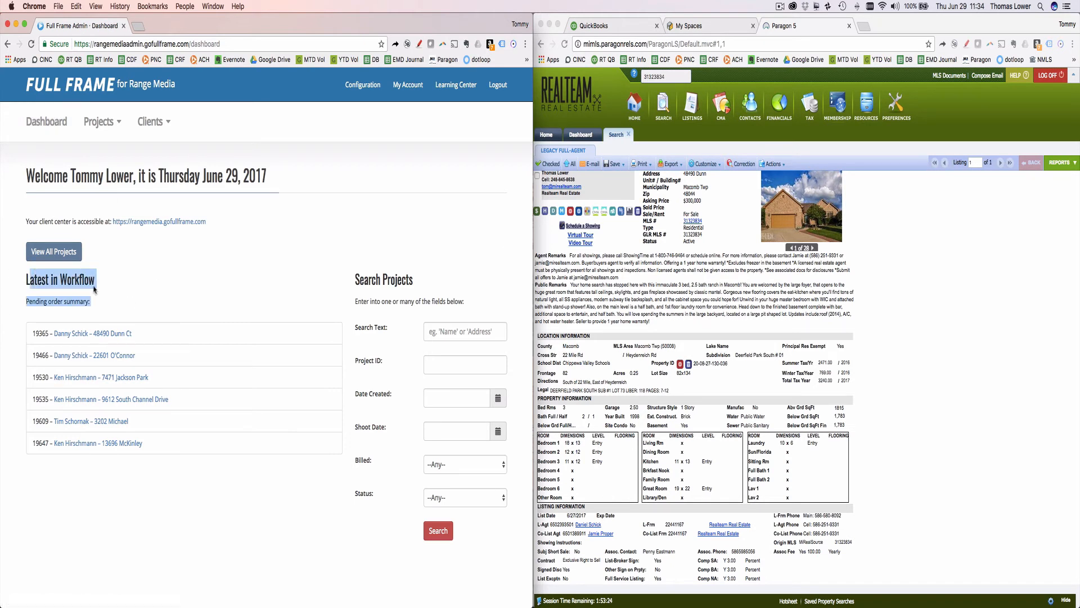
left_click(161, 296)
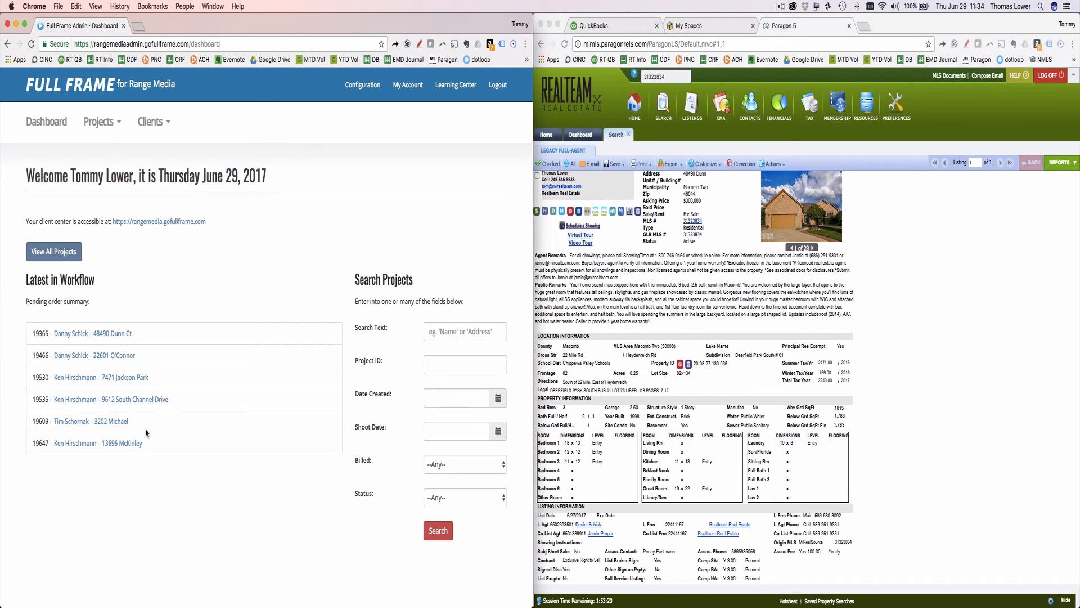
left_click(81, 401)
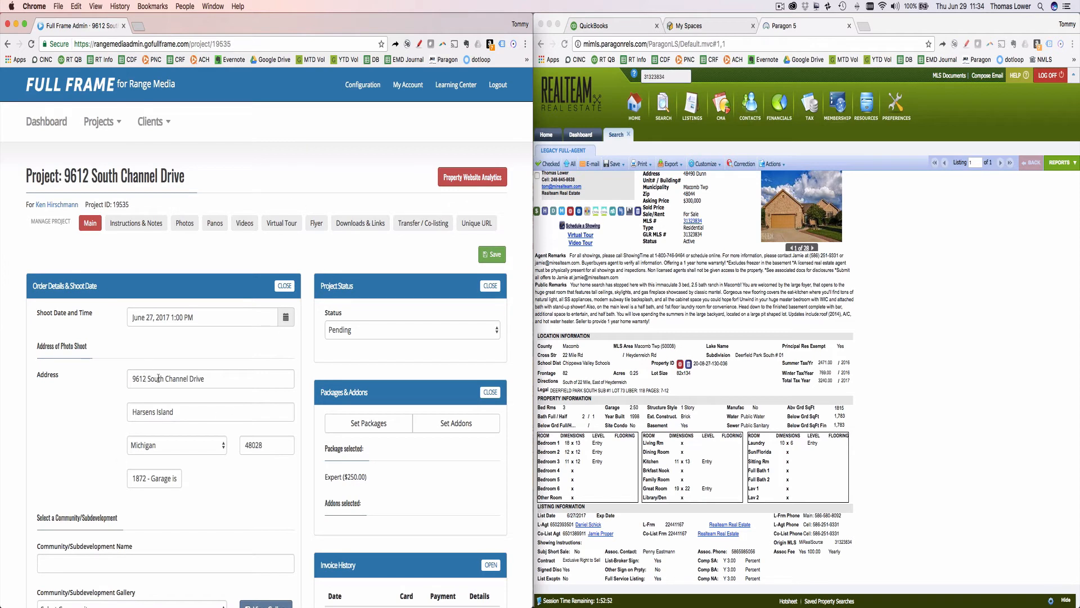
- Copy the street number from the project's address into the minimum address number of the Paragon quick search
left_click_drag(146, 379, 120, 377)
key("super+c")
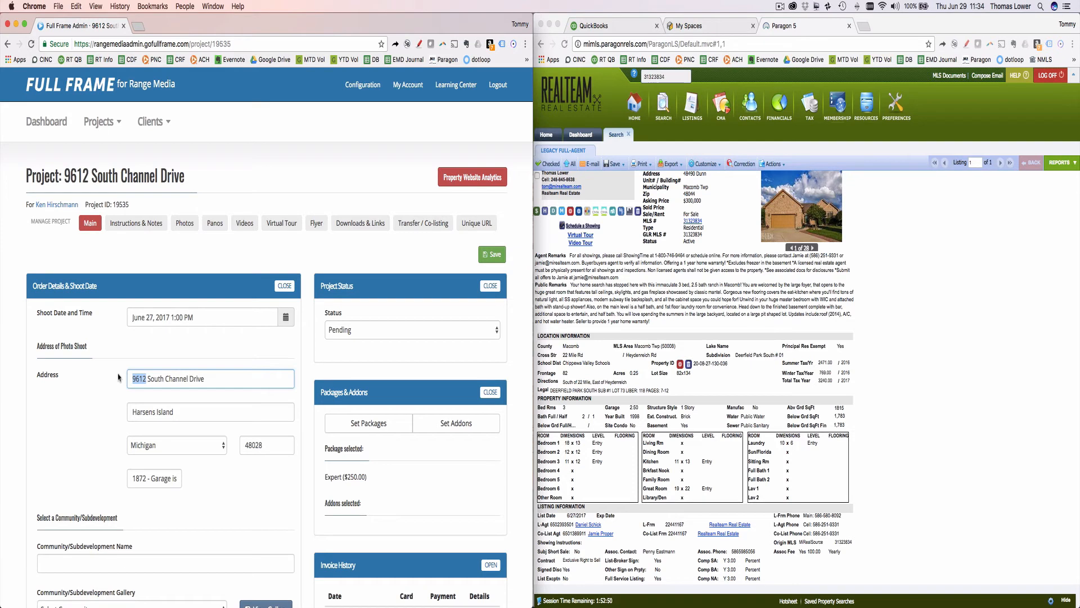
left_click(962, 286)
left_click(540, 136)
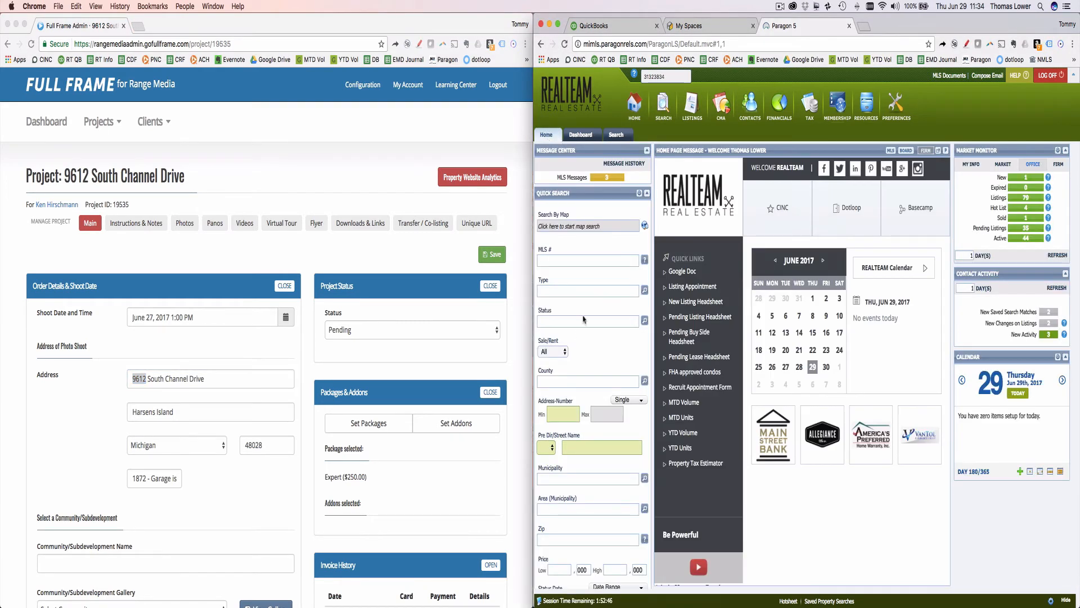
left_click(563, 413)
key("super+v")
- Restrict the quick search to the Active and Pending status groups and count the matching listings
scroll(614, 438, "down", 3)
scroll(615, 439, "up", 2)
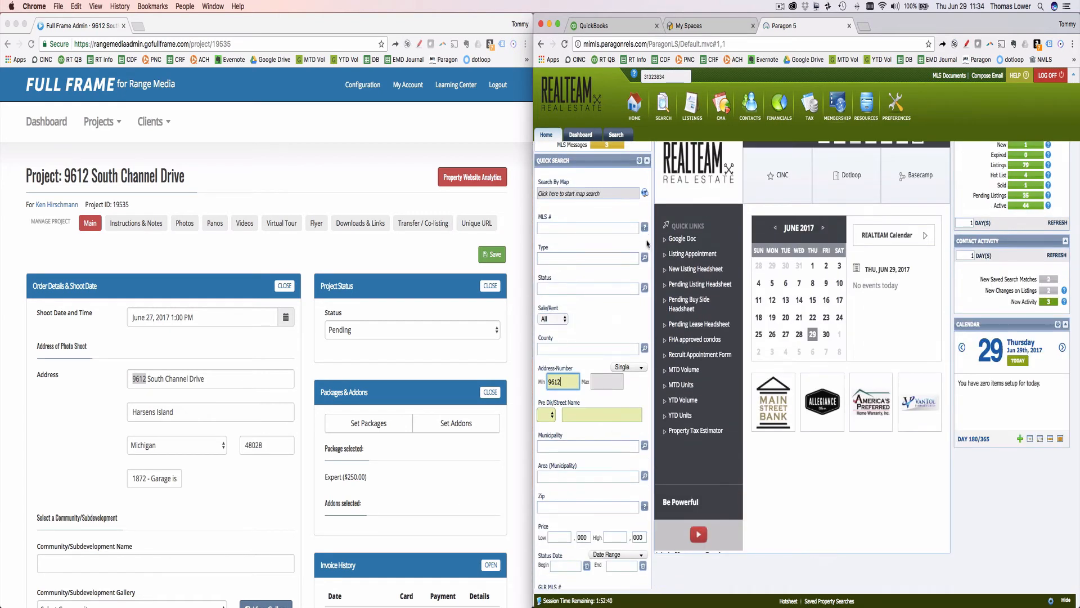
left_click(659, 290)
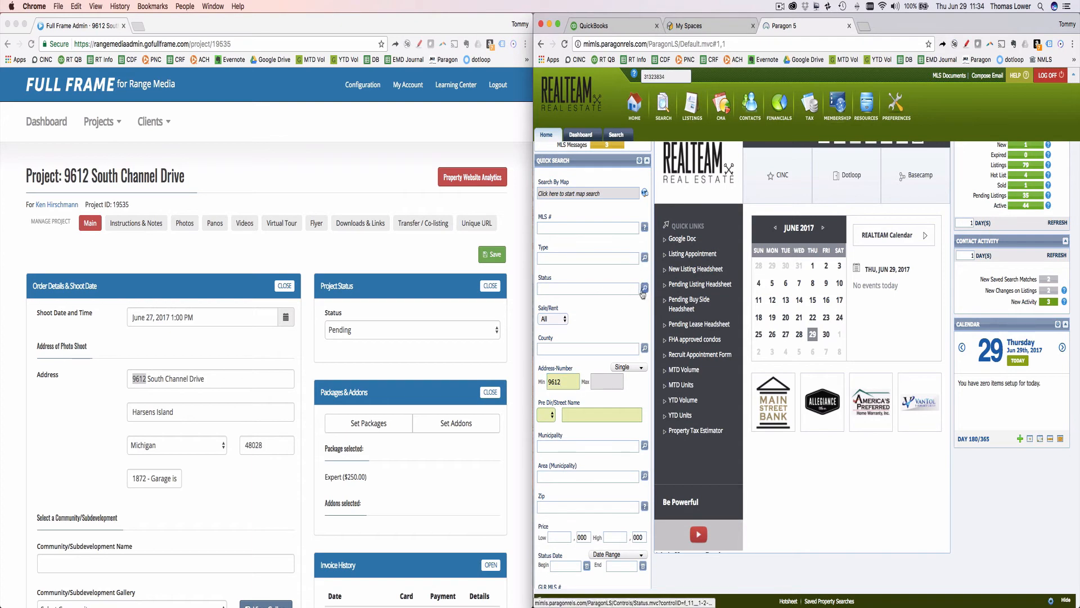
left_click(644, 288)
left_click(732, 252)
left_click(733, 313)
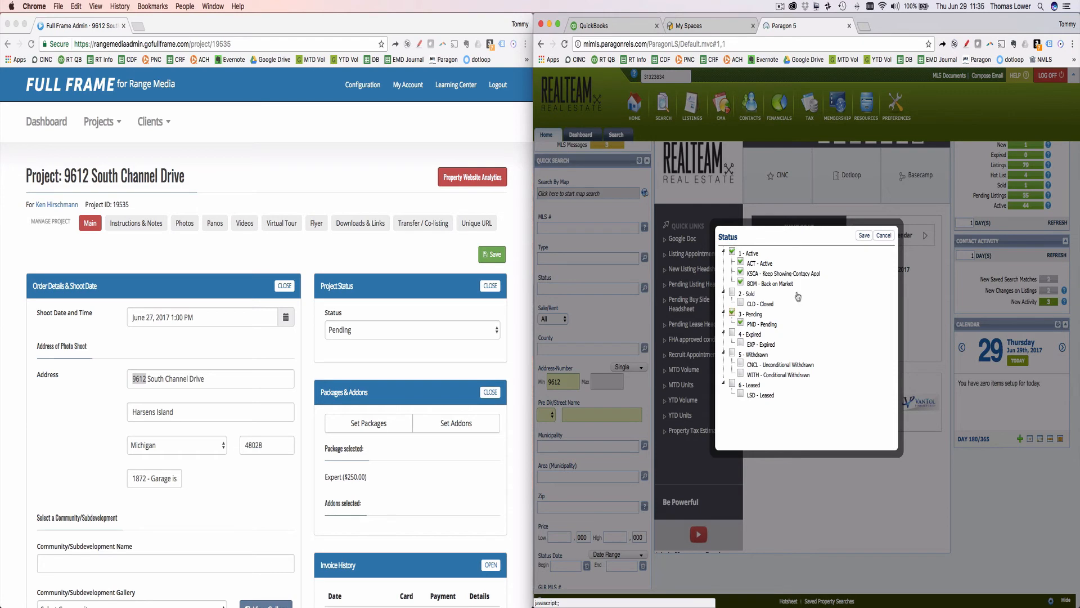
left_click(864, 235)
scroll(601, 466, "down", 5)
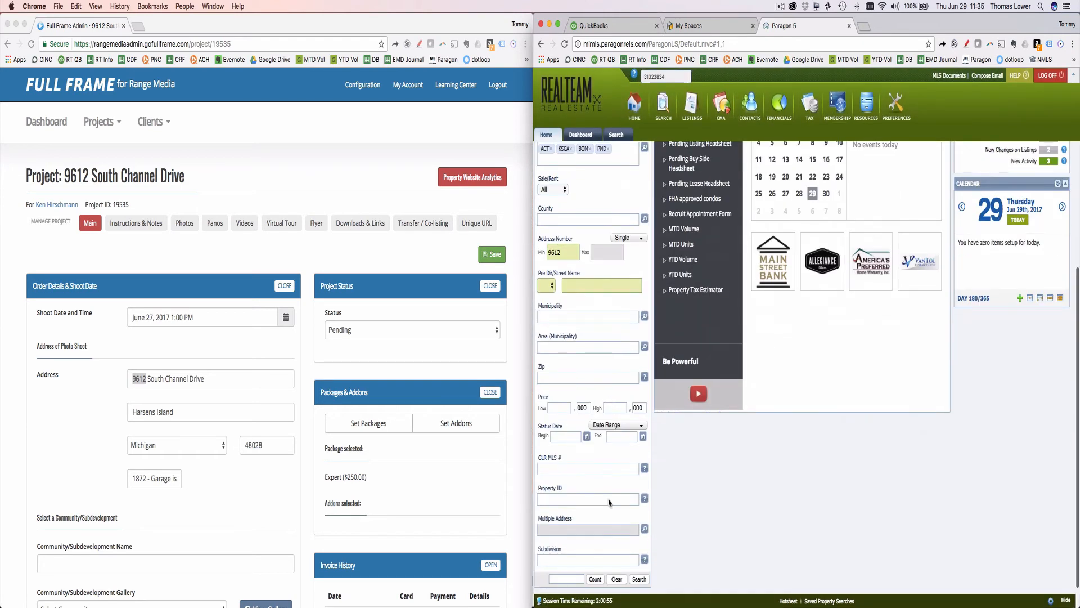
left_click(595, 579)
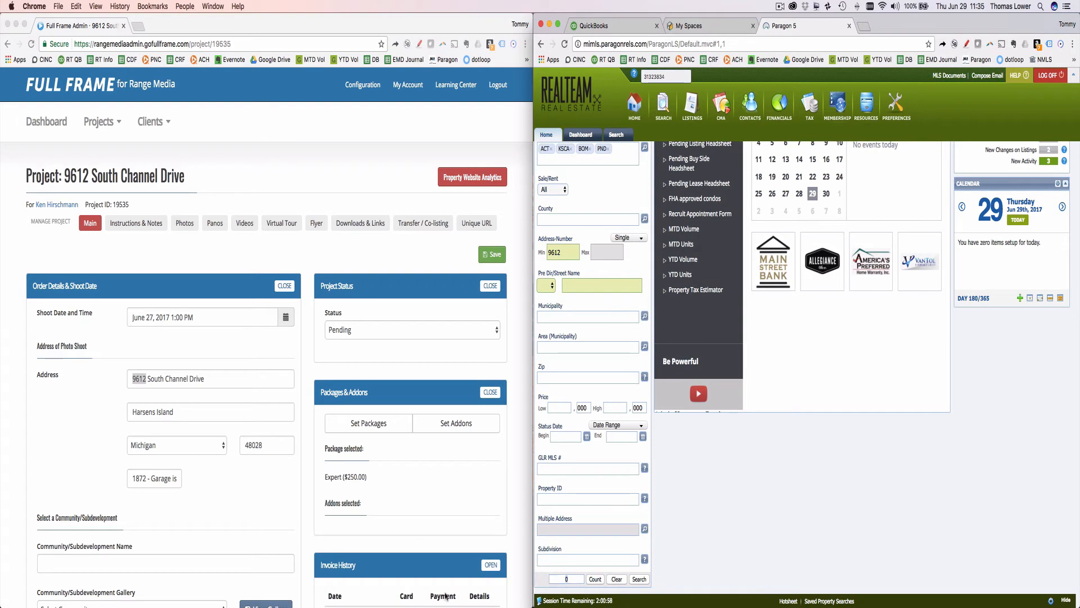
- Switch back to the Full Frame project page and look through its order details and listing website info
left_click(207, 261)
left_click(225, 261)
scroll(262, 261, "down", 5)
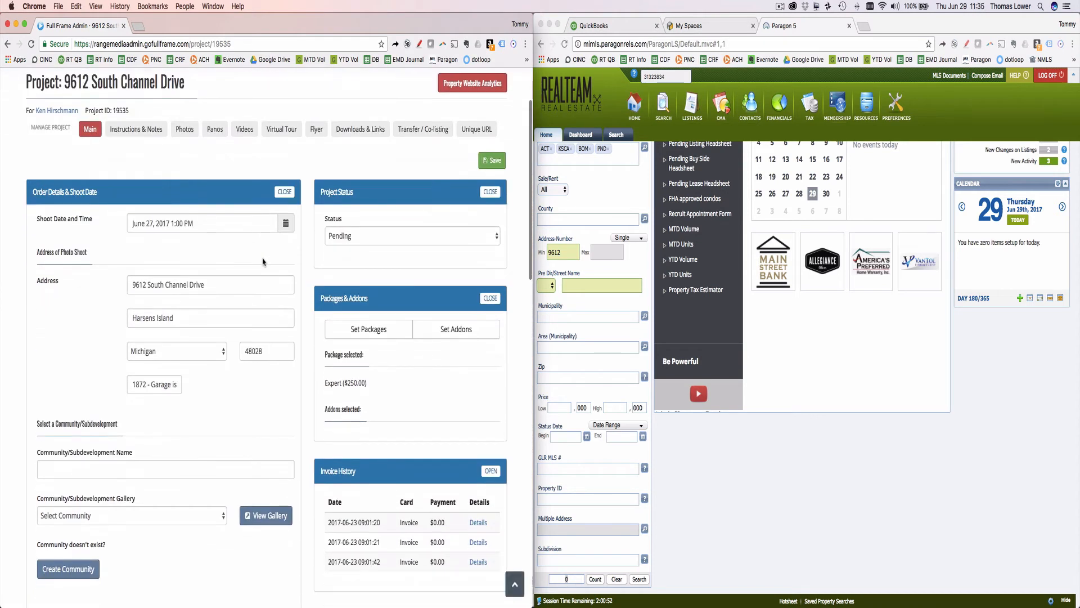
scroll(262, 261, "down", 5)
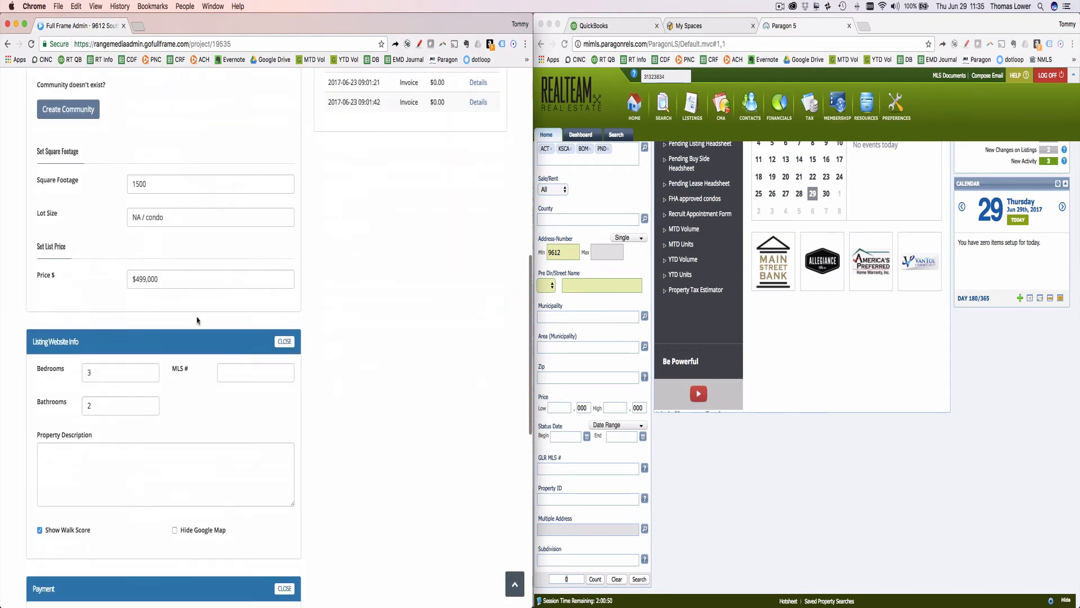
scroll(309, 282, "up", 8)
scroll(255, 351, "up", 2)
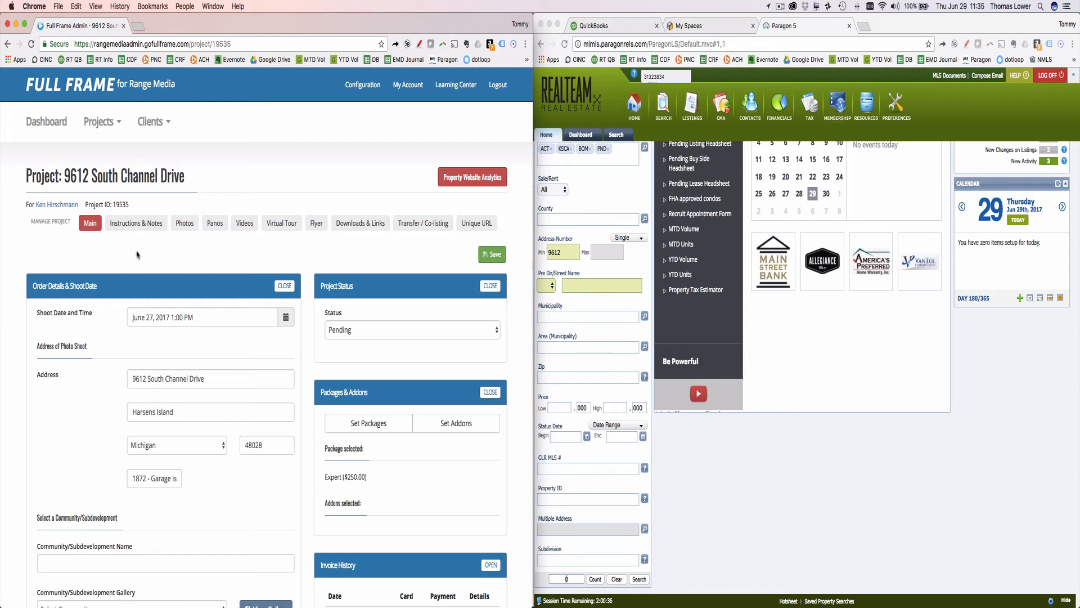
- Review the project's photo shoot address and gate code fields
scroll(136, 254, "down", 4)
scroll(211, 275, "down", 1)
left_click_drag(211, 275, 128, 275)
left_click(129, 275)
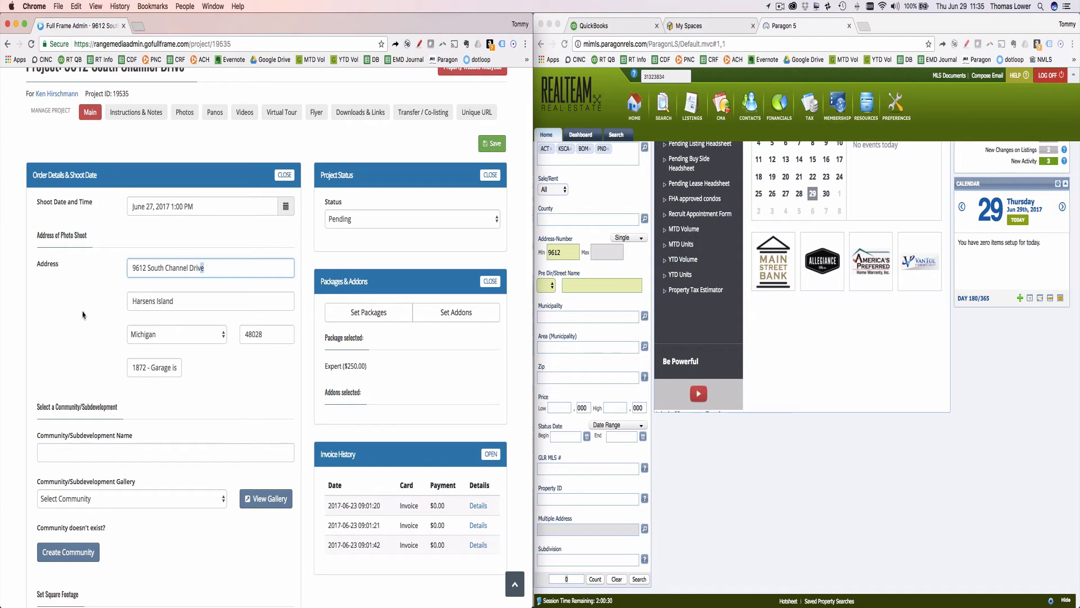
scroll(83, 314, "down", 3)
left_click(153, 307)
scroll(65, 297, "down", 2)
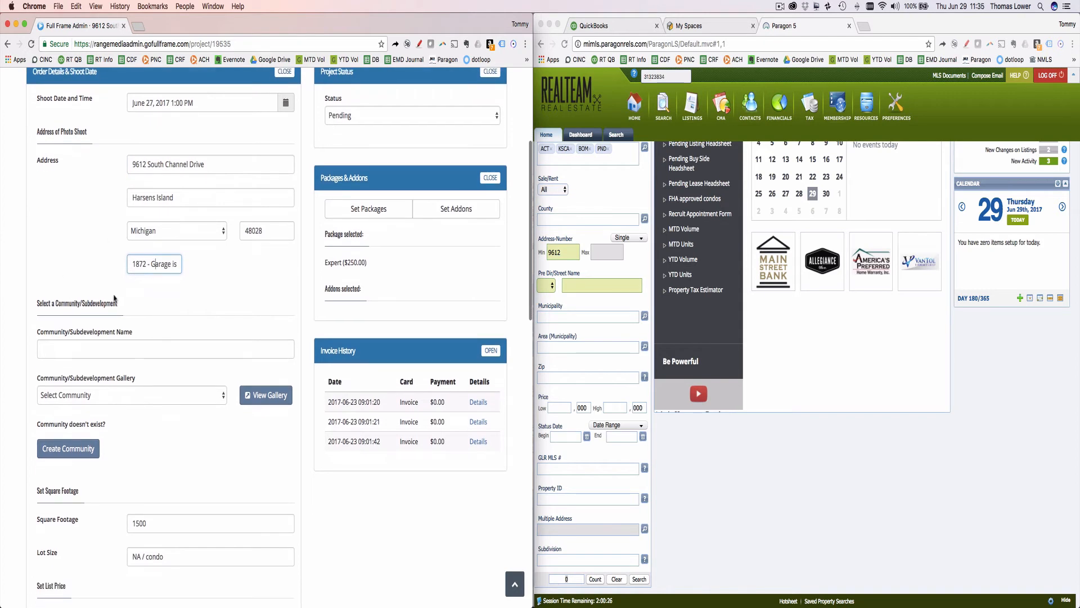
scroll(144, 307, "down", 7)
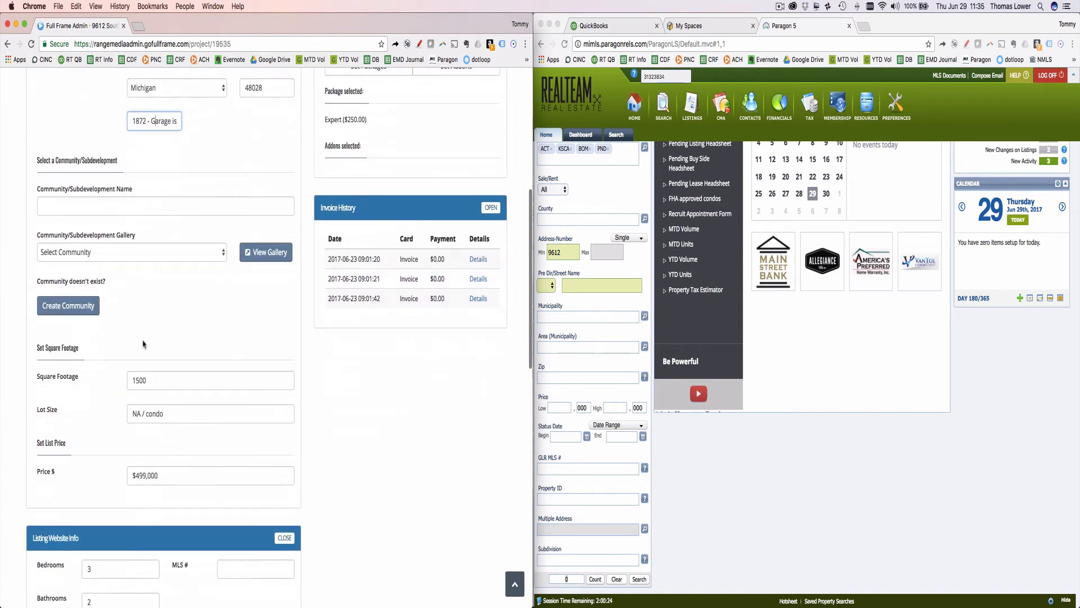
- Review the project's square footage, lot size and list price fields
left_click(166, 378)
left_click_drag(167, 378, 111, 374)
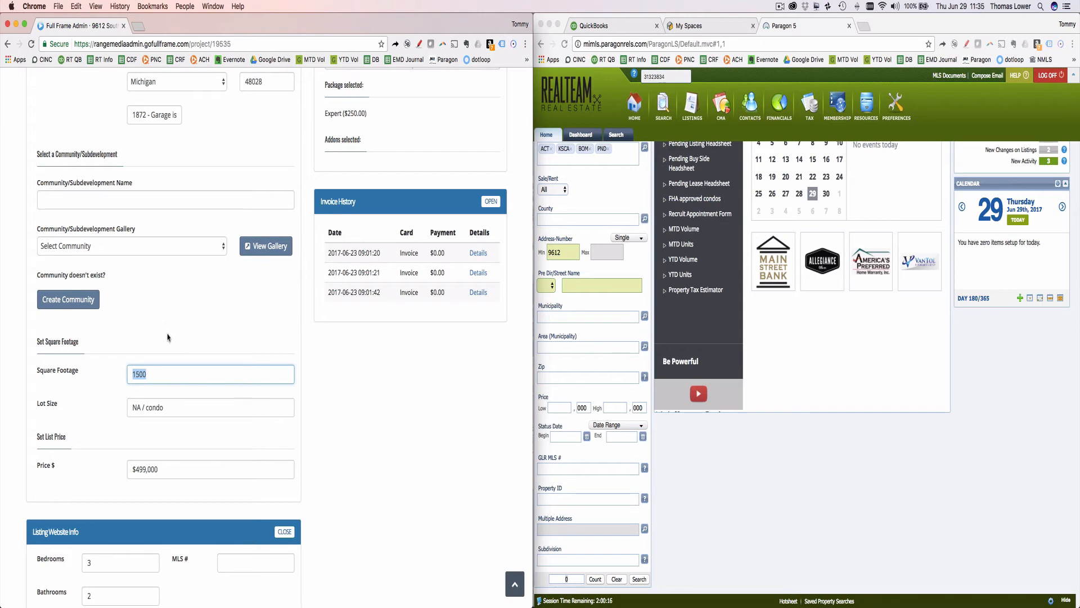
scroll(165, 327, "up", 3)
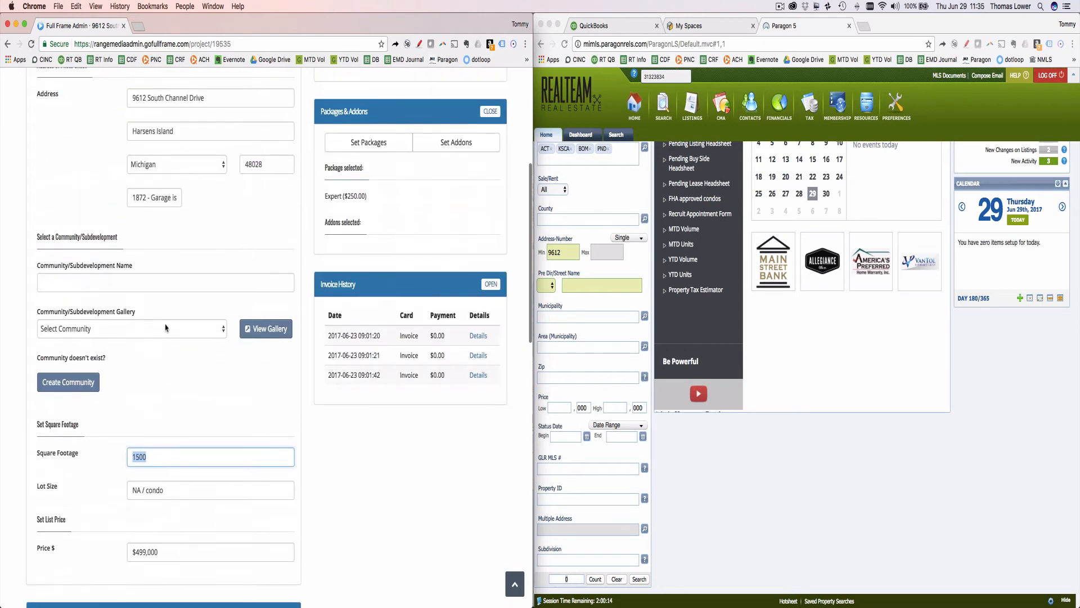
left_click(161, 460)
scroll(169, 460, "down", 6)
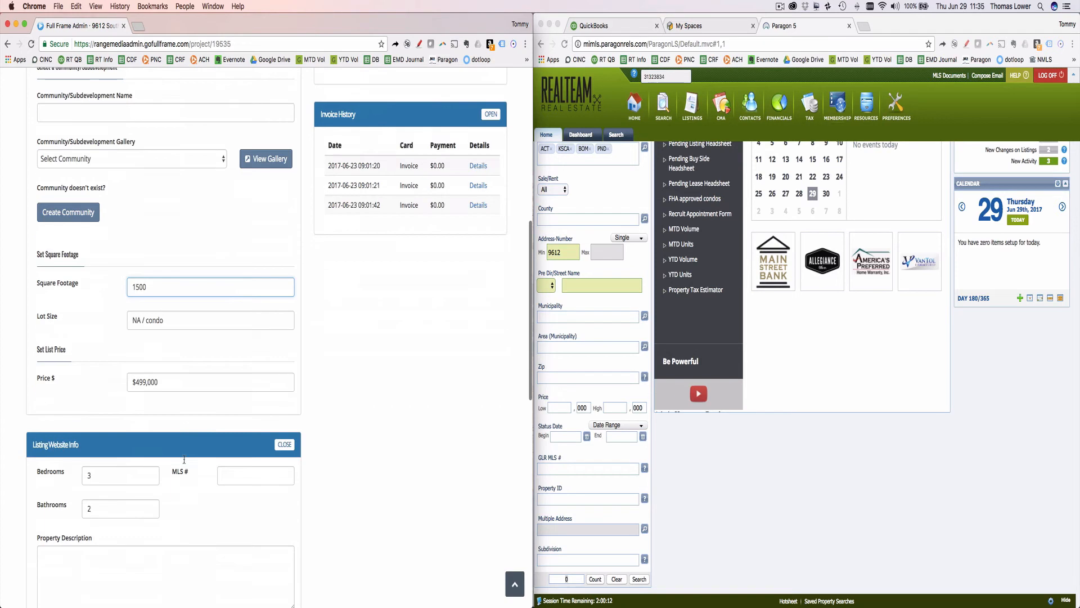
left_click(177, 319)
triple_click(176, 324)
left_click(163, 380)
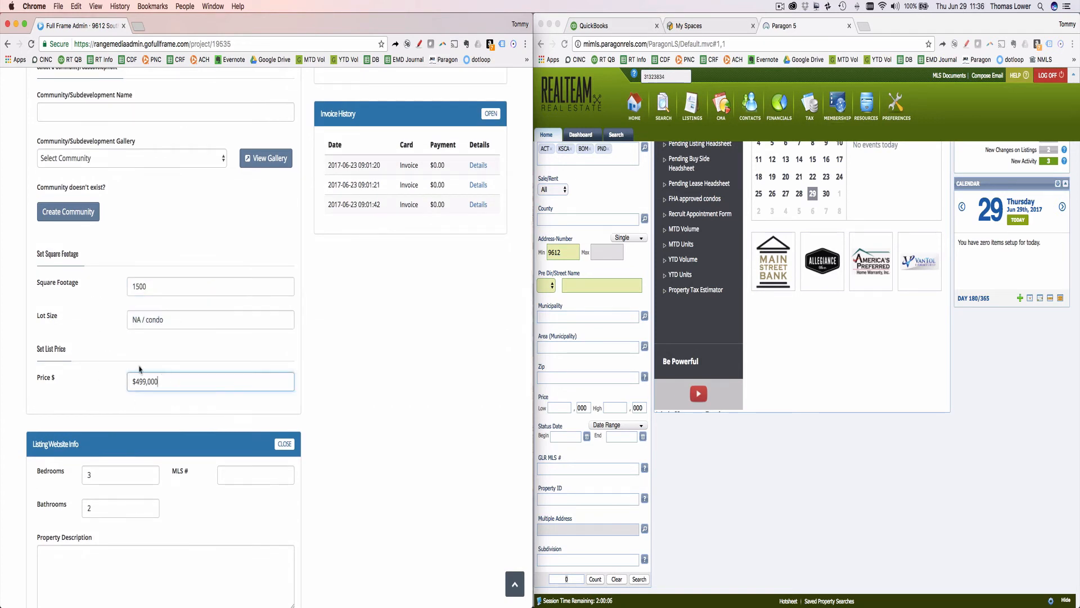
- Check the MLS number and property description fields in the listing website info, and look over the payment section
scroll(179, 438, "down", 6)
left_click(248, 298)
left_click(665, 510)
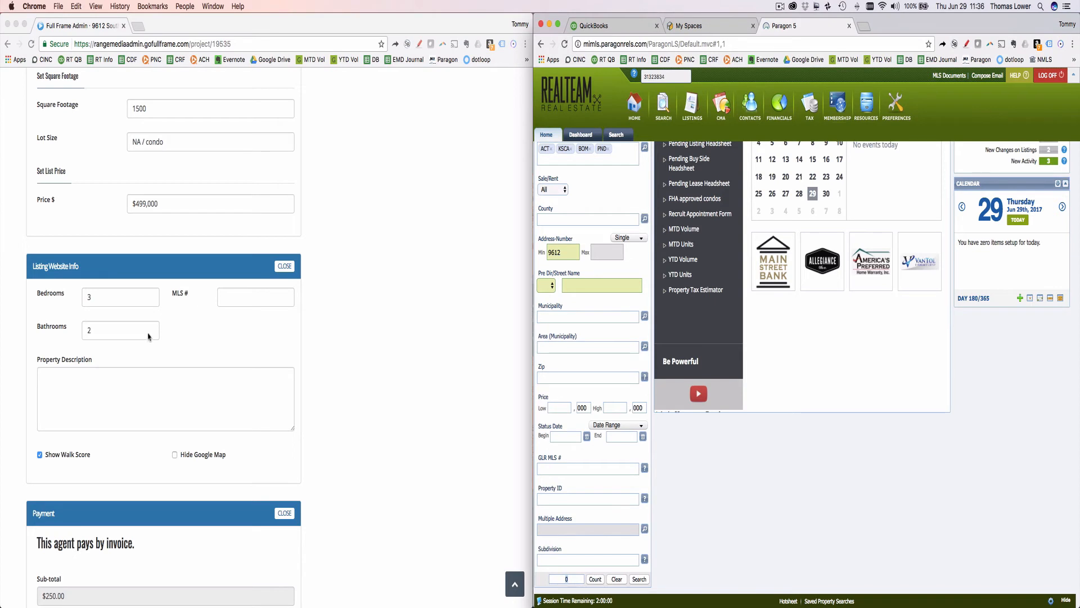
left_click(92, 396)
left_click(91, 395)
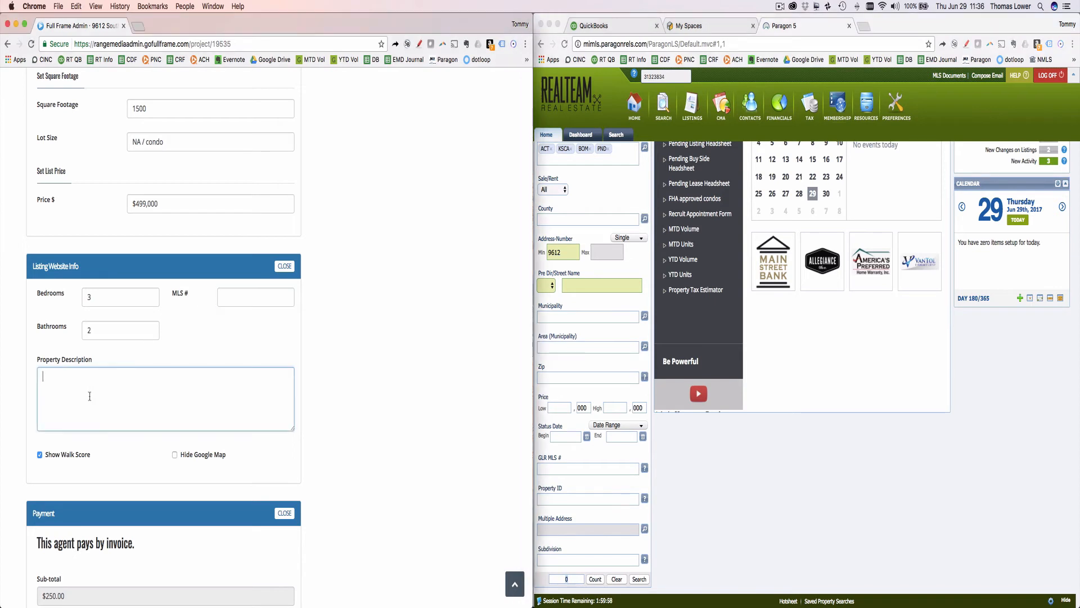
scroll(91, 397, "down", 5)
scroll(91, 399, "down", 3)
scroll(388, 269, "up", 20)
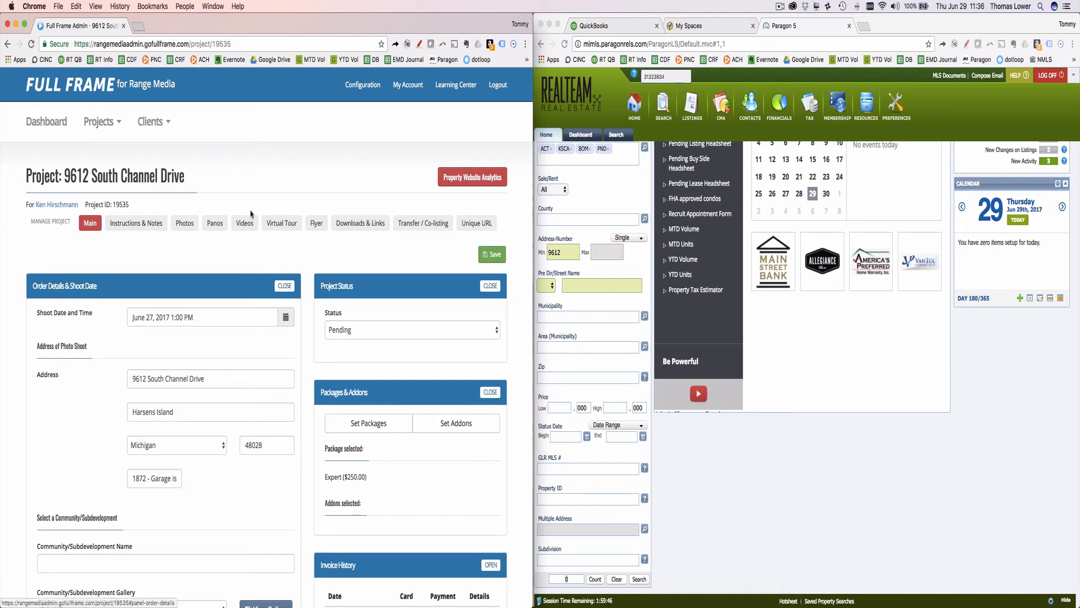
- Return to the dashboard, open the first pending project in the workflow list and copy its street address
left_click(47, 125)
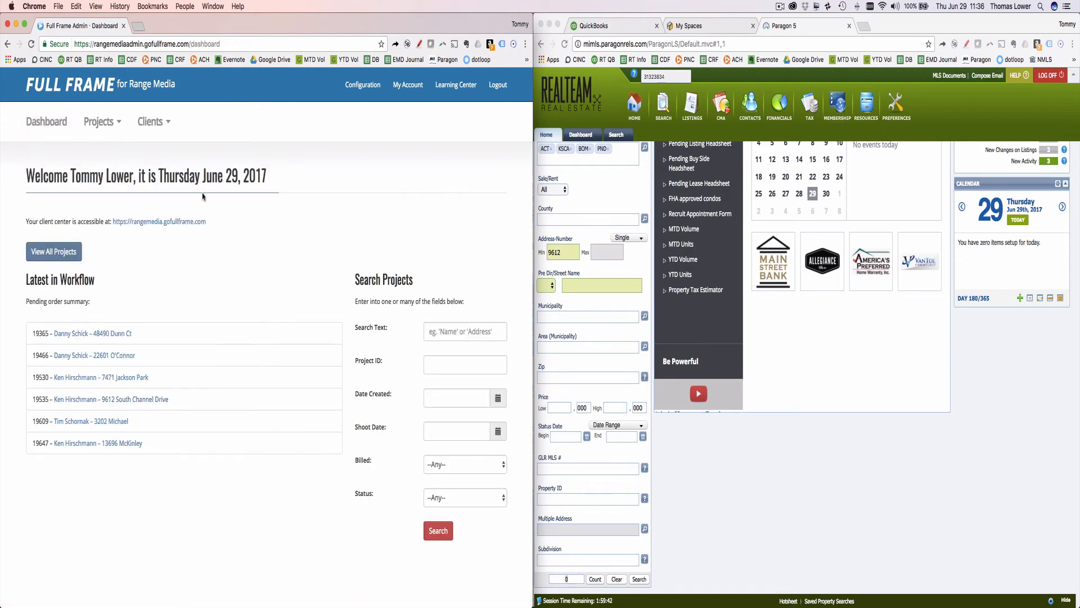
left_click(85, 334)
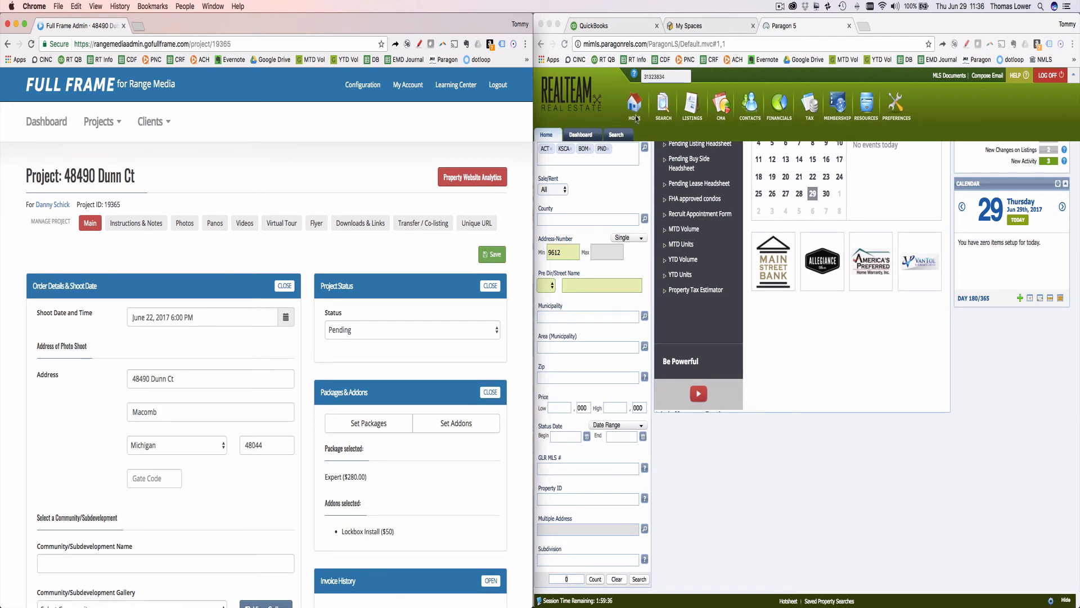
left_click_drag(174, 379, 105, 377)
key("super+c")
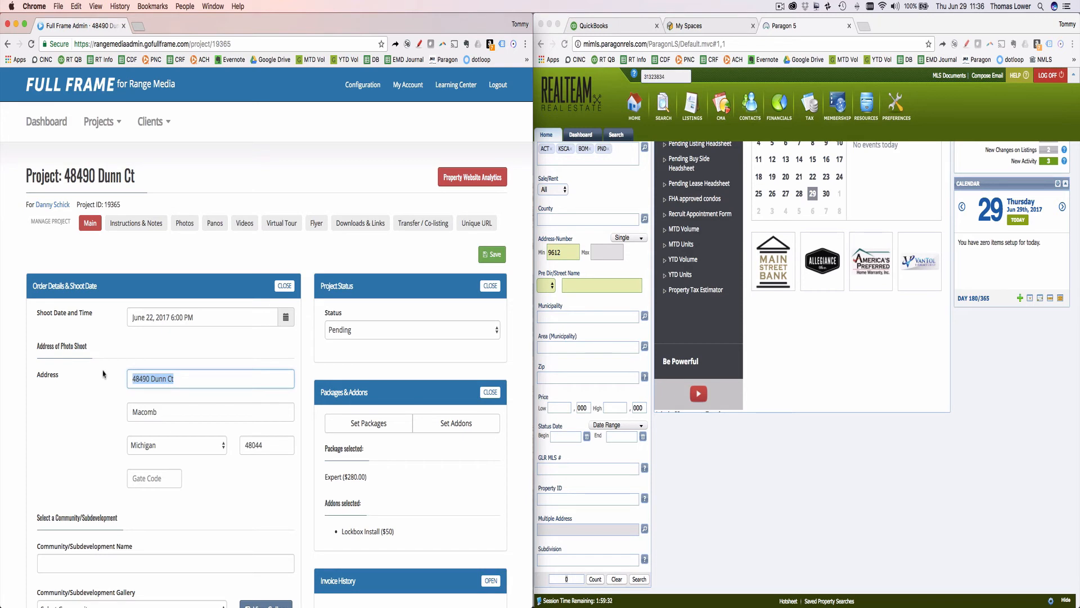
- Search Paragon for the copied street address and open the first matching listing
left_click(661, 77)
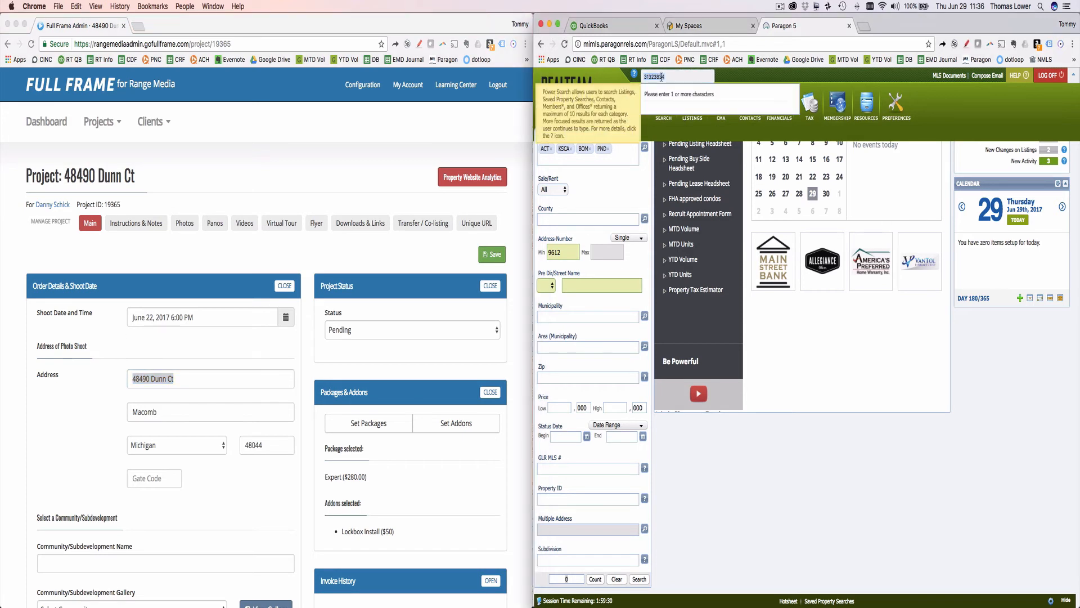
key("super+v")
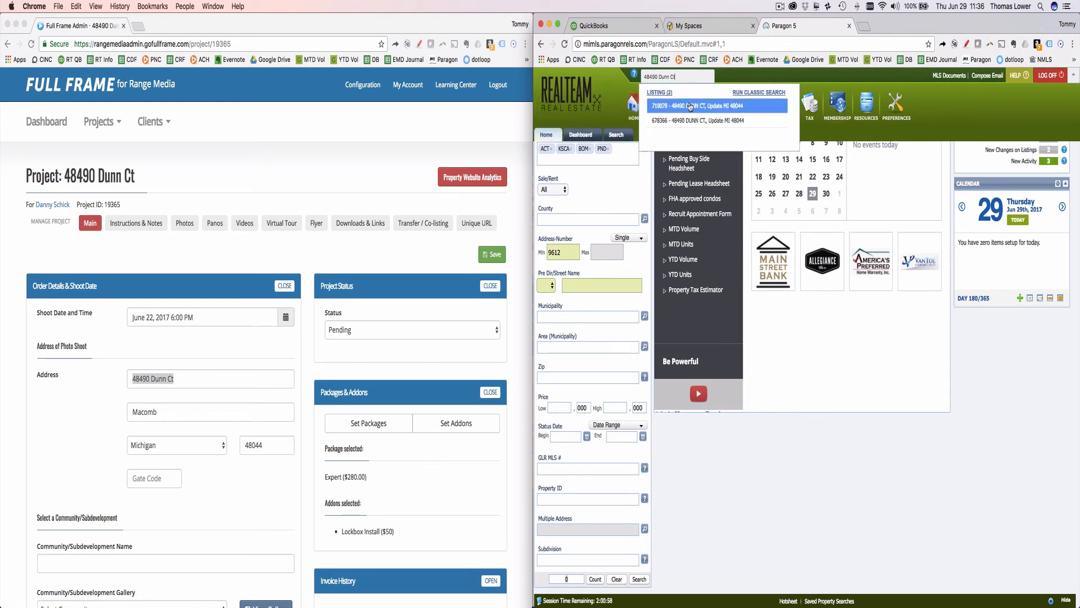
left_click(682, 107)
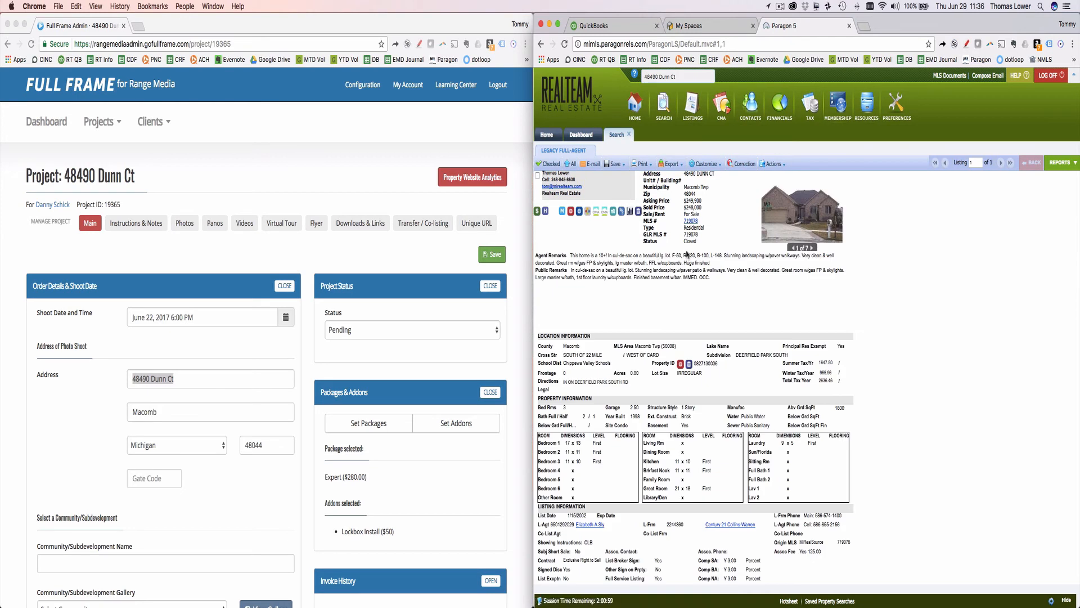
- Copy the MLS number from the project's listing website info in Full Frame
left_click(93, 411)
scroll(169, 417, "down", 5)
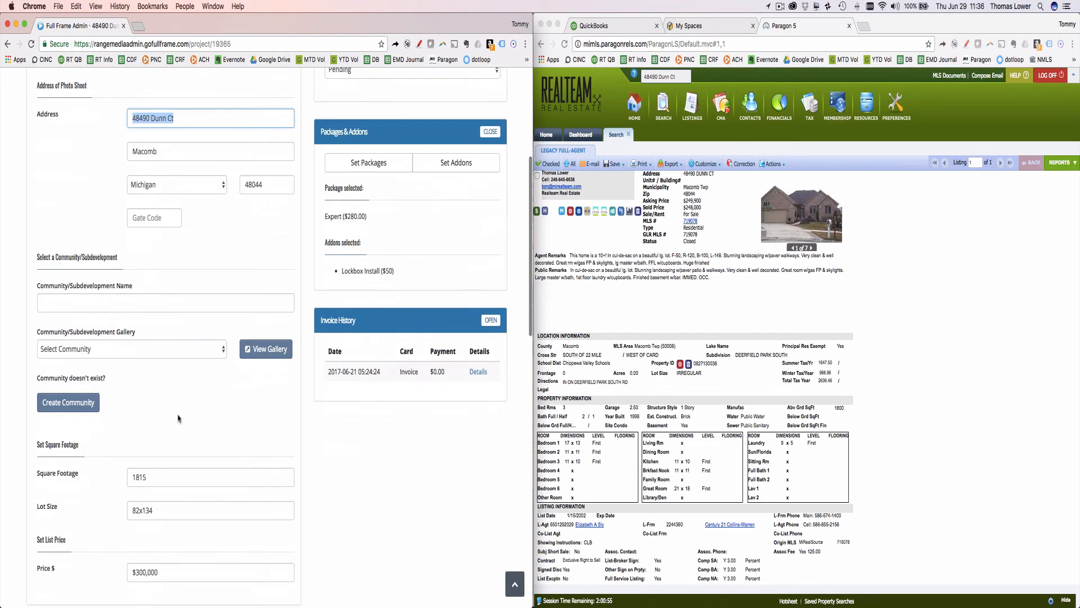
scroll(177, 418, "down", 2)
scroll(178, 418, "up", 4)
scroll(178, 417, "down", 3)
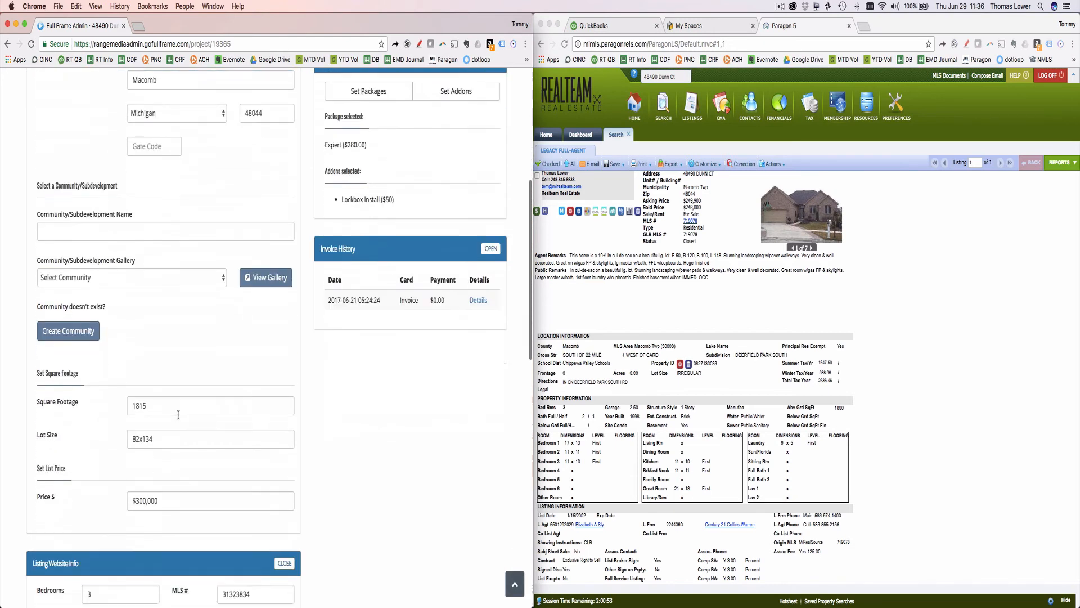
scroll(179, 415, "down", 2)
double_click(243, 551)
key("super+c")
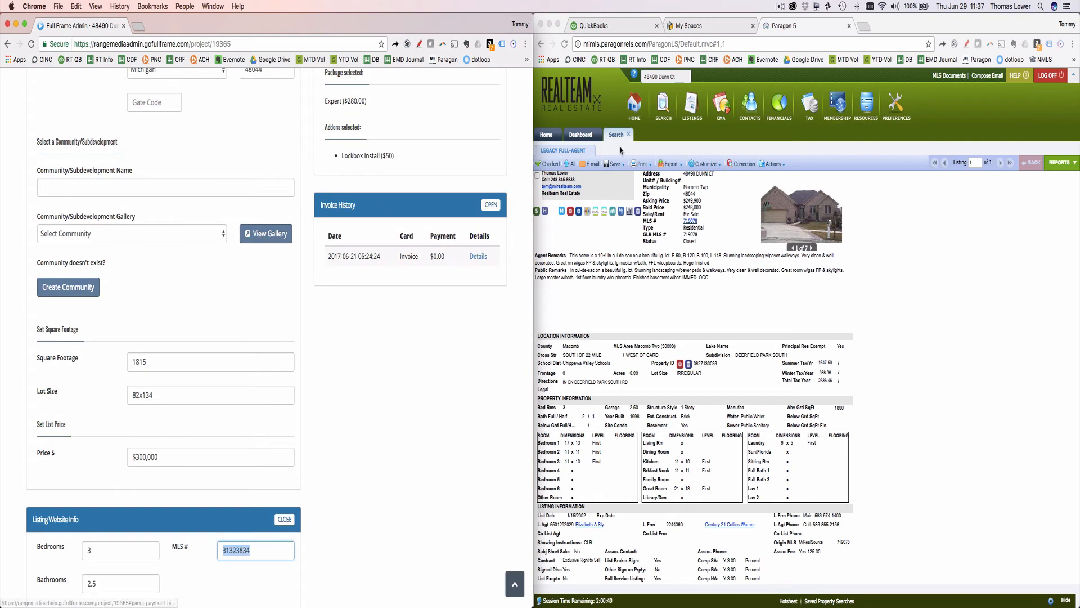
- Search Paragon for the copied MLS number instead of the address and open the matching listing
left_click(668, 76)
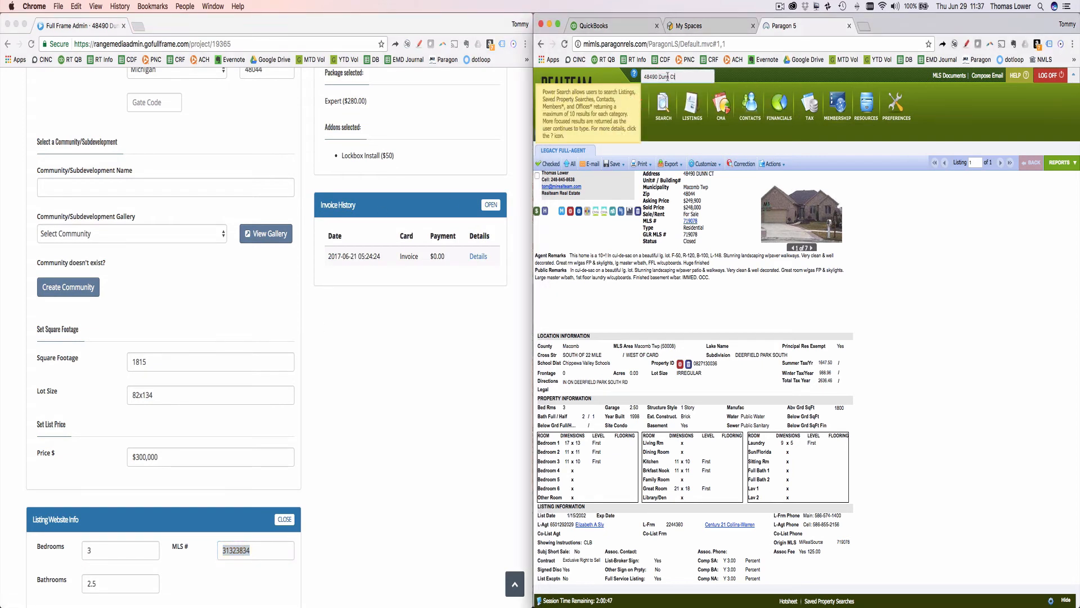
key("super+a")
key("super+v")
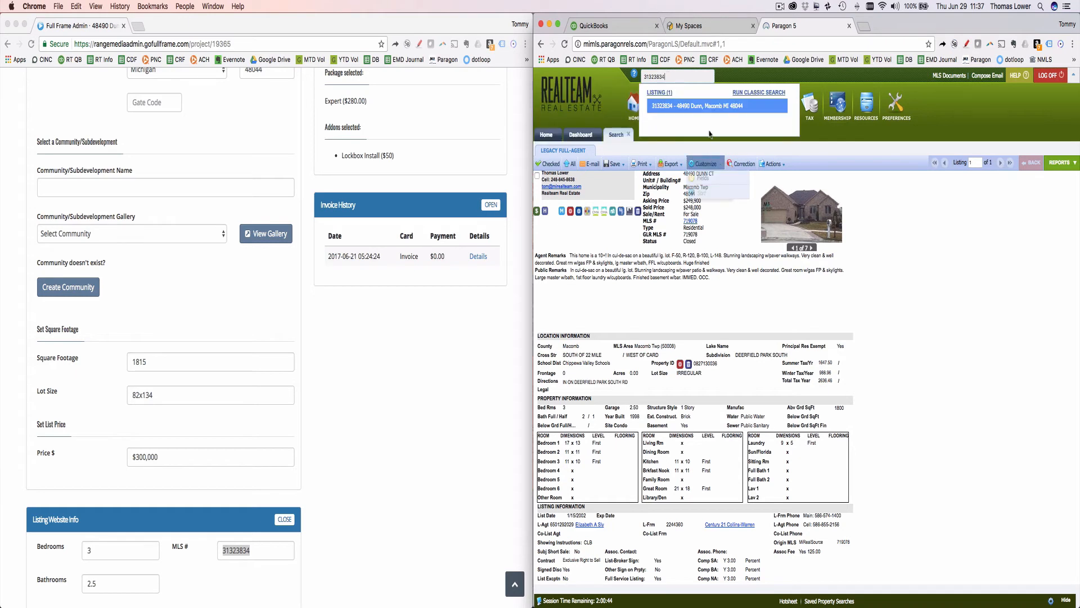
left_click(717, 108)
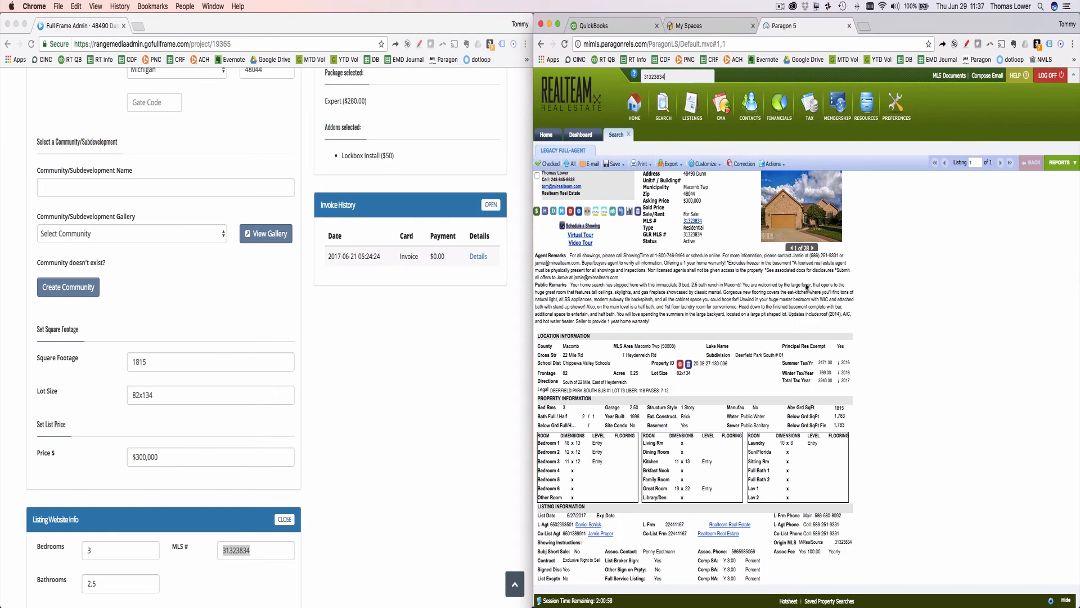
- Compare the MLS listing's public remarks with the project's property description
left_click_drag(668, 292, 722, 292)
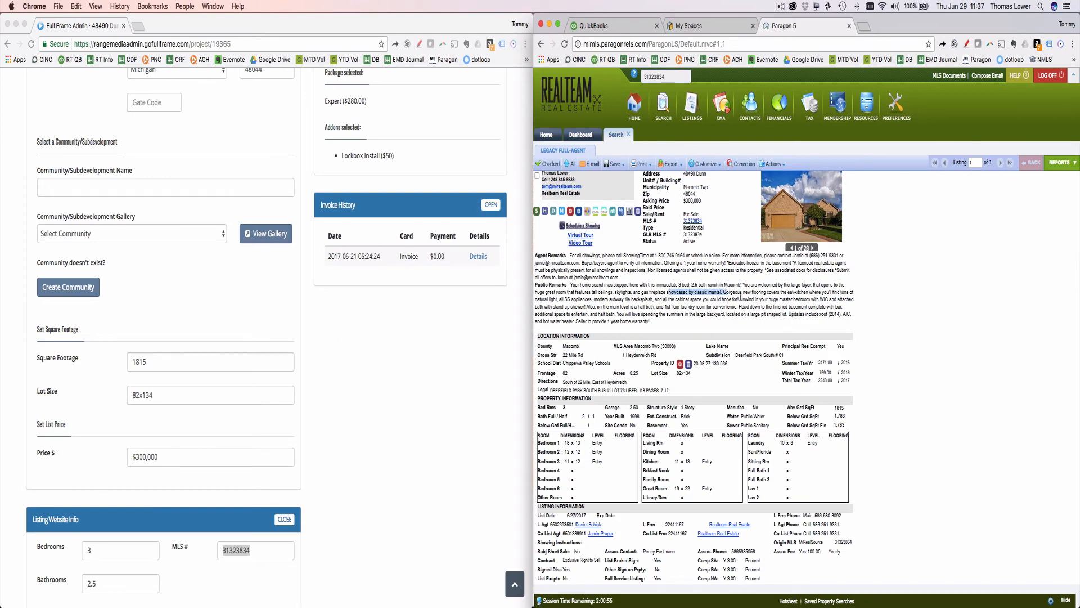
scroll(414, 403, "down", 7)
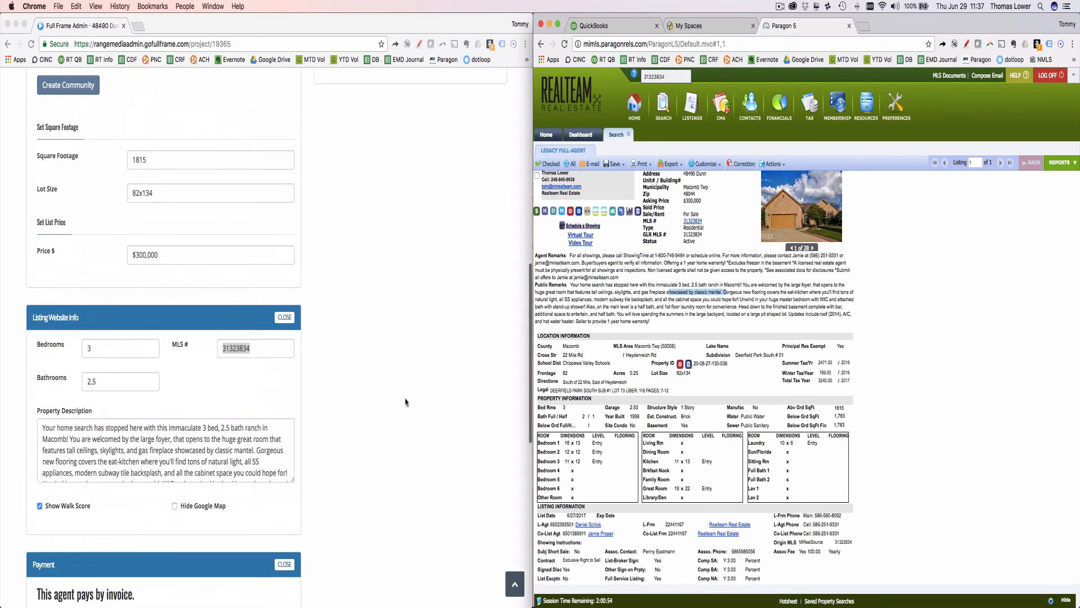
left_click(631, 426)
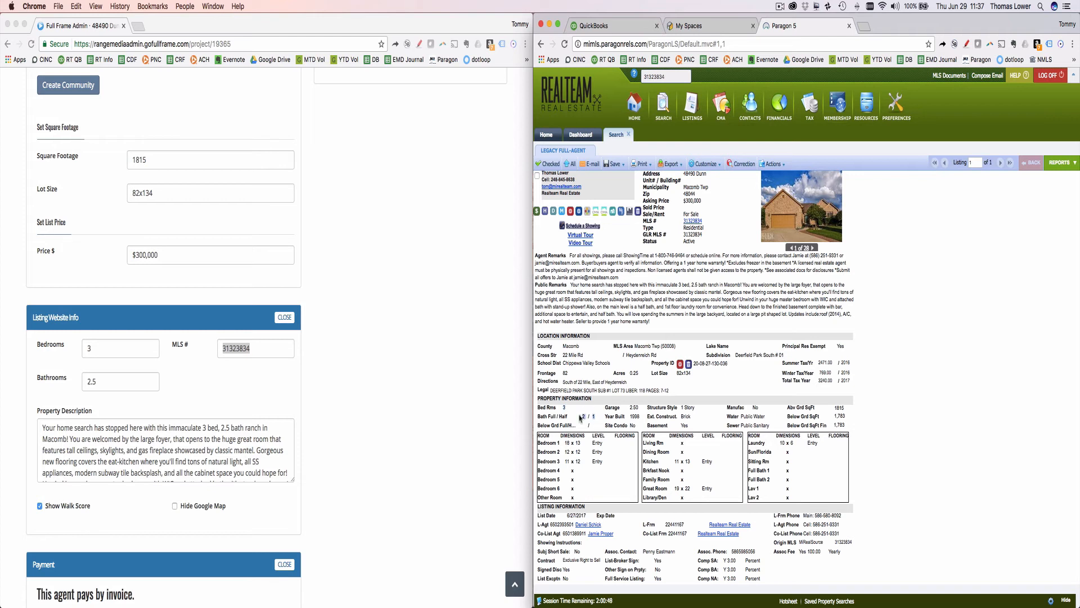
- Compare the project's square footage with the above-ground square footage in the MLS listing
left_click(157, 162)
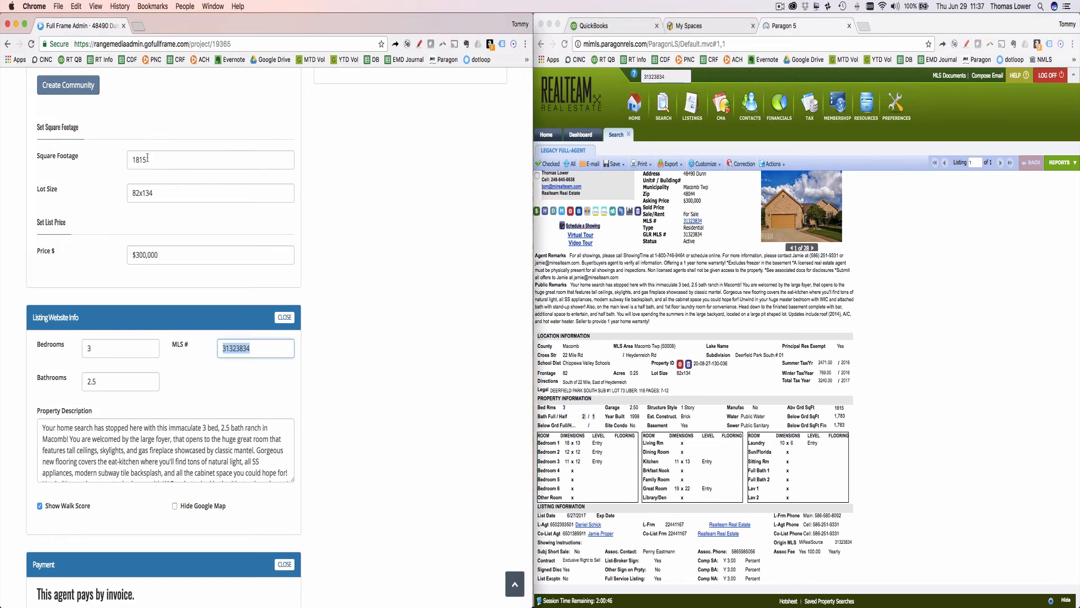
left_click_drag(143, 160, 125, 160)
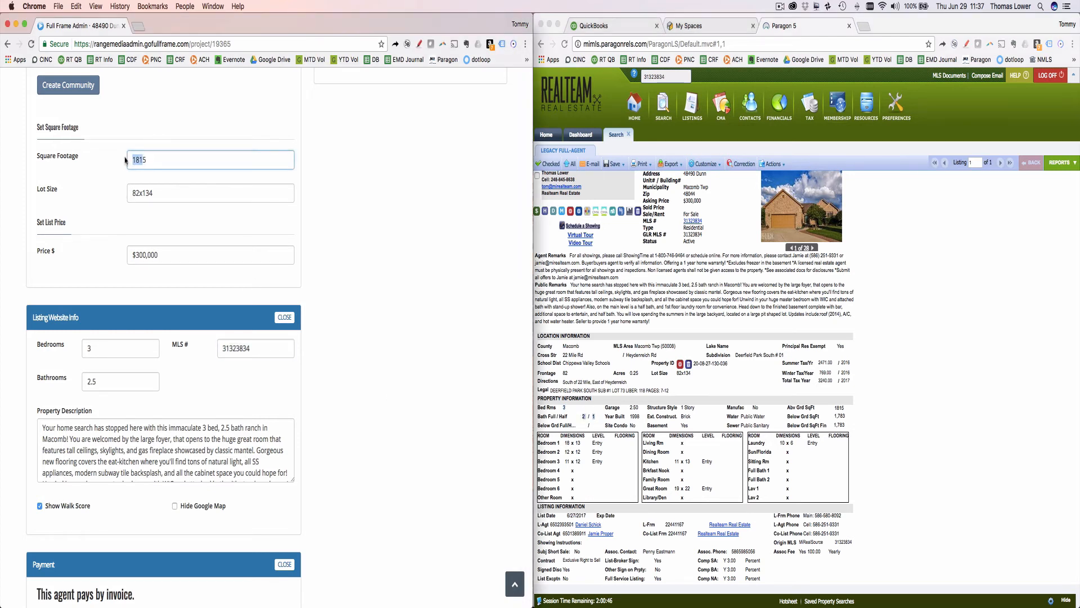
left_click(832, 411)
left_click_drag(792, 406, 849, 409)
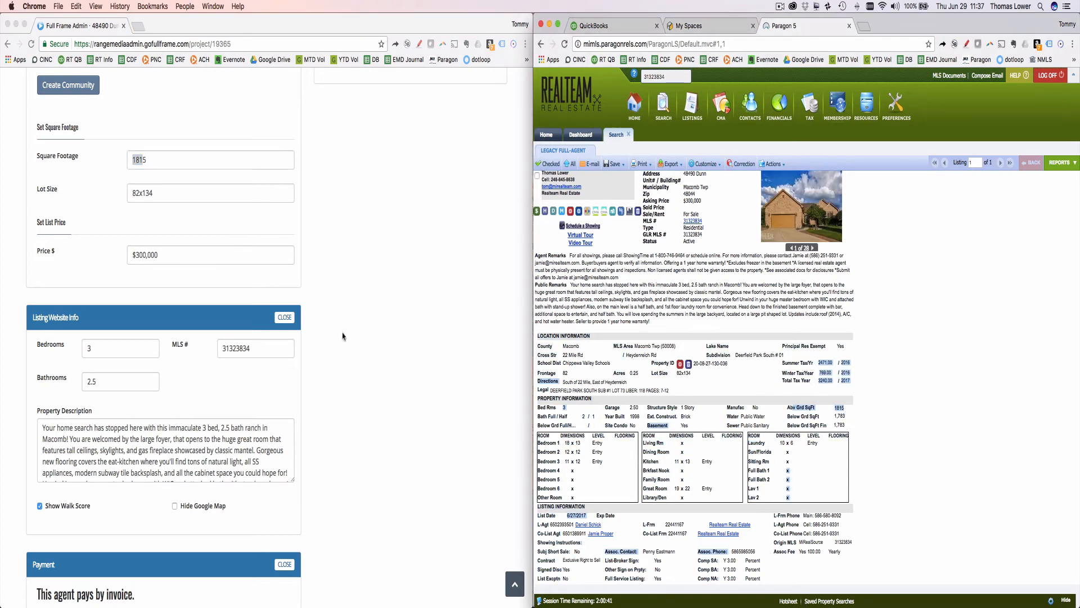
- Check the project's lot size and highlight the MLS listing's full public remarks to compare with the property description
left_click(181, 192)
left_click(181, 192)
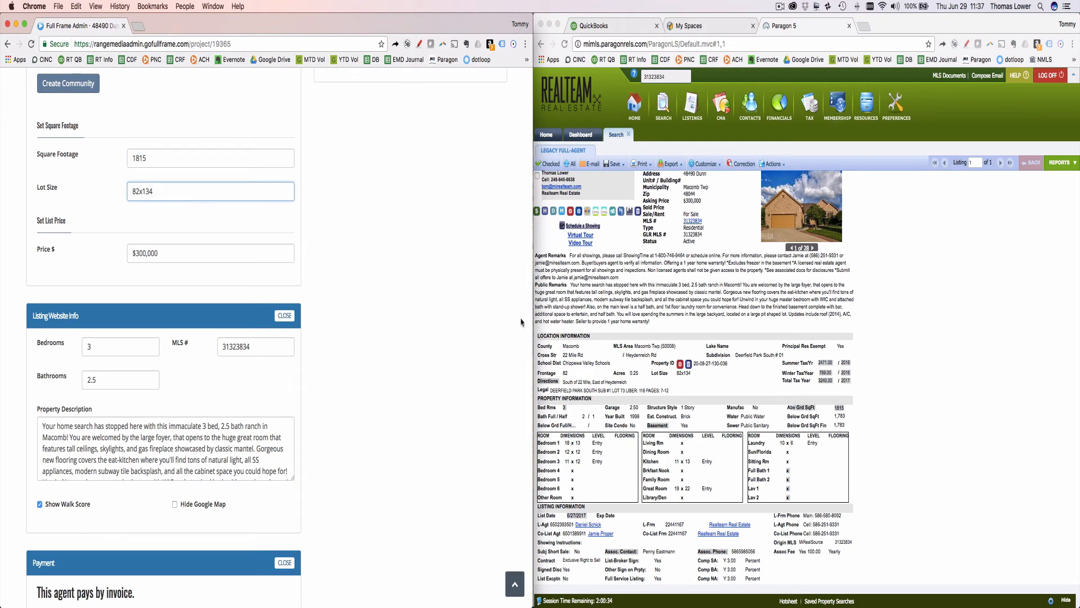
left_click(660, 319)
left_click_drag(652, 323, 572, 285)
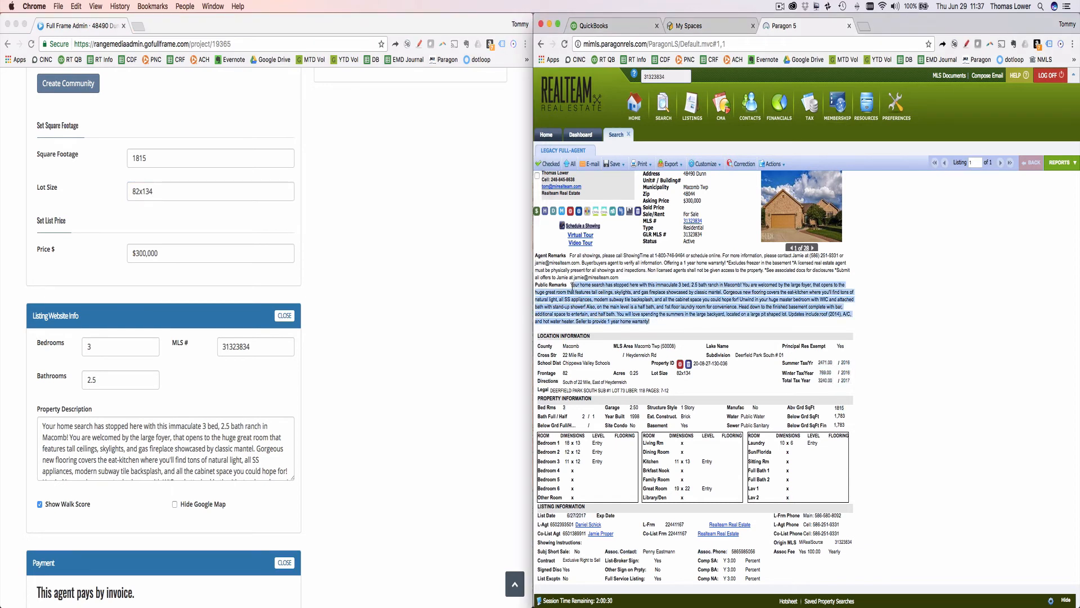
left_click(99, 404)
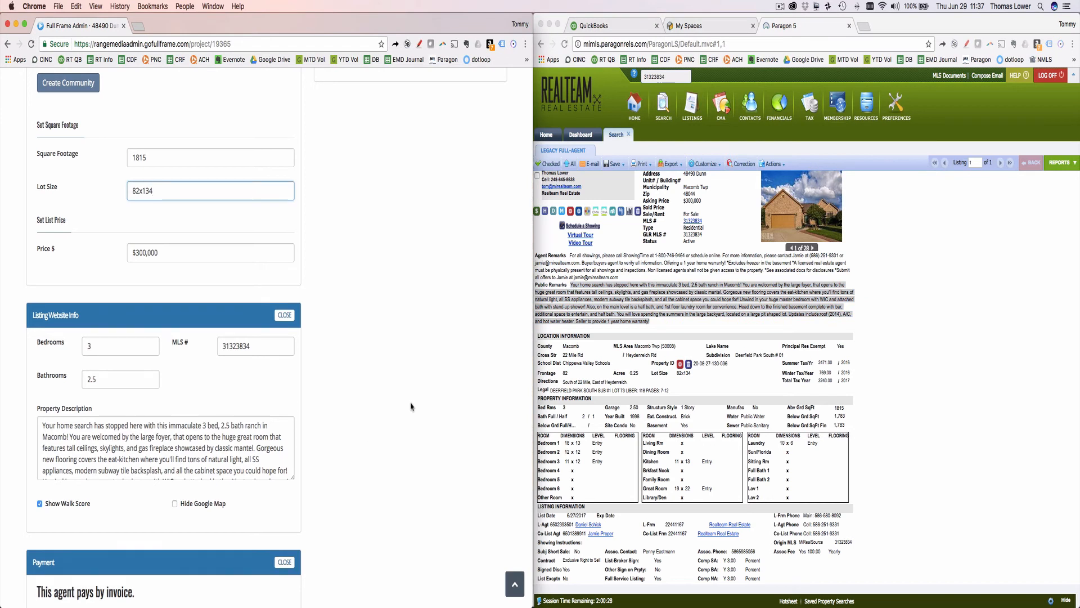
- Look through the project's payment section, order details, and selected package and add-ons
scroll(410, 406, "down", 5)
scroll(414, 363, "down", 8)
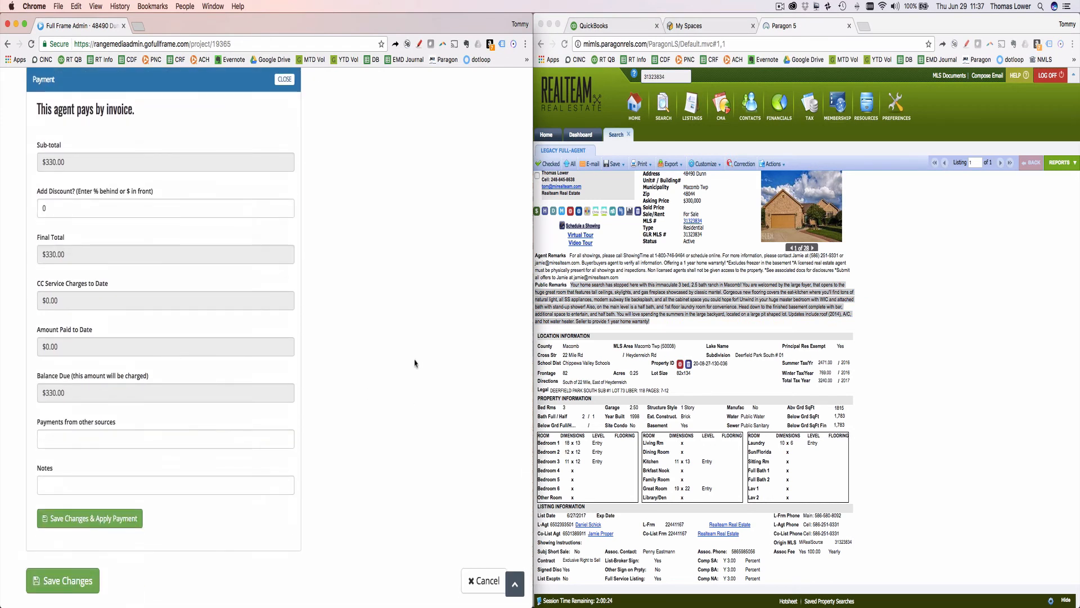
scroll(416, 417, "up", 3)
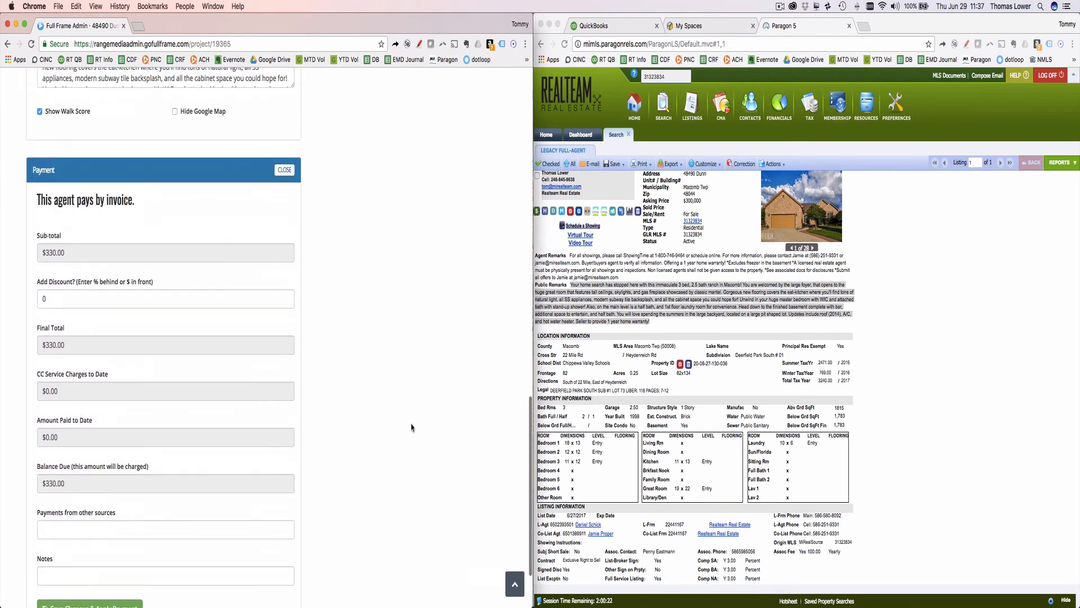
scroll(407, 417, "up", 15)
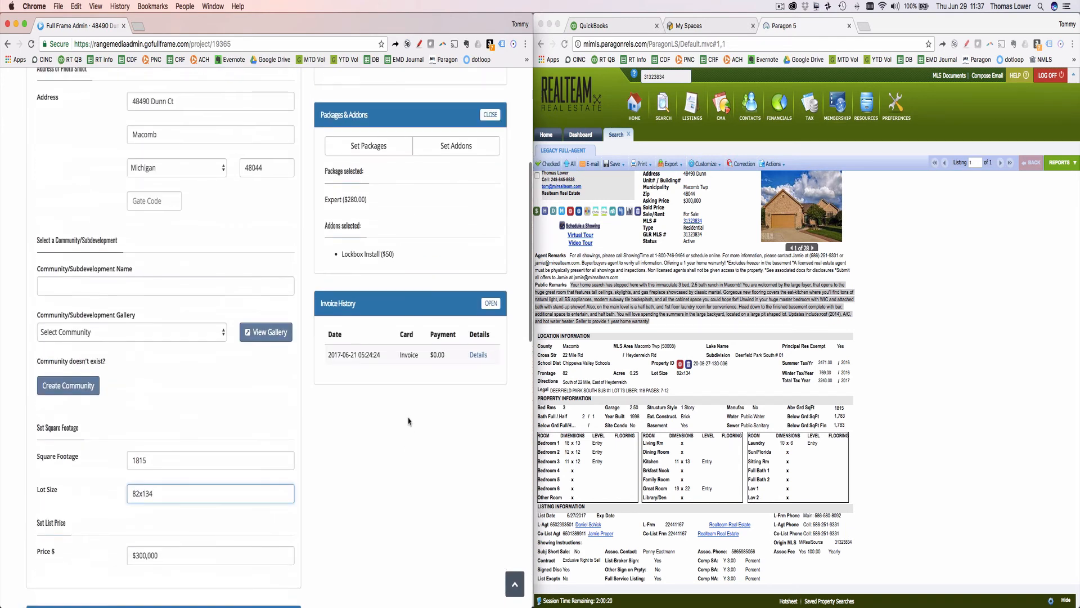
scroll(409, 421, "up", 1)
scroll(178, 194, "up", 6)
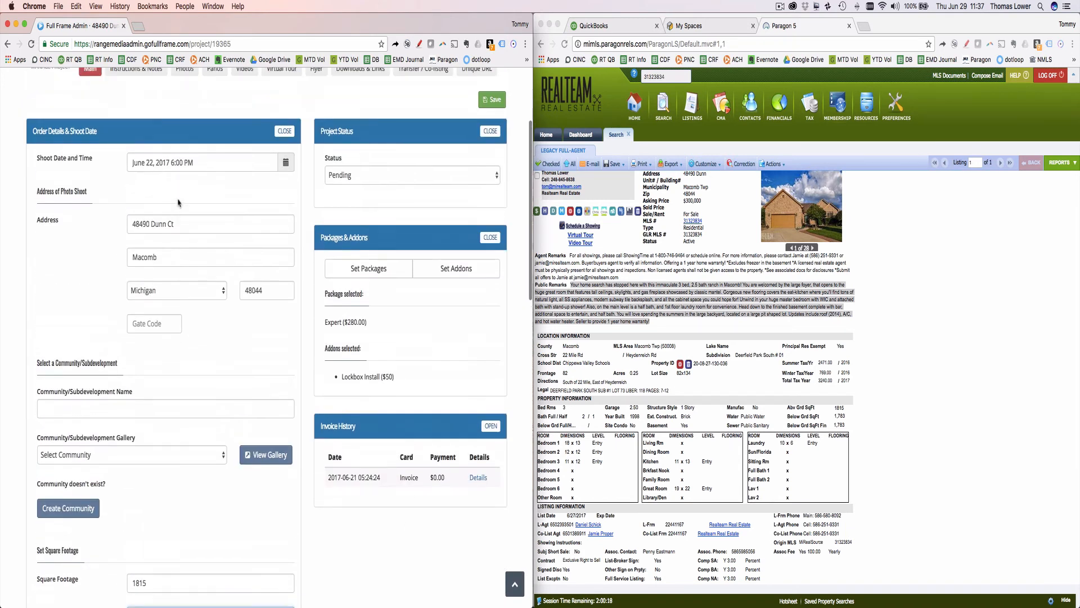
scroll(171, 475, "down", 5)
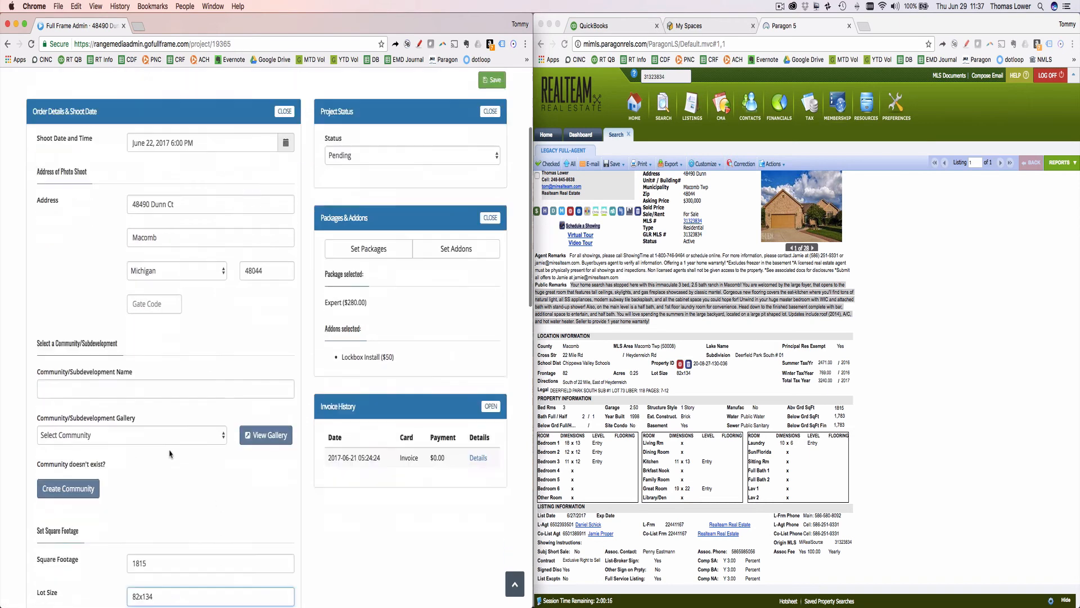
scroll(122, 95, "up", 4)
- Open the project's instructions and notes and review the private notes on social media posting and invoicing
left_click(121, 95)
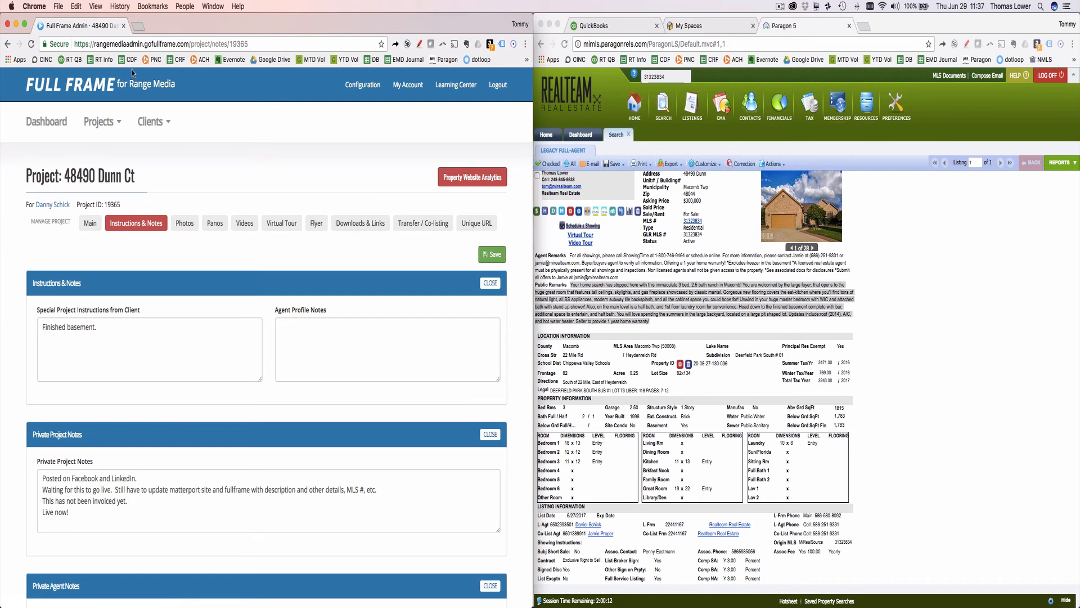
left_click_drag(43, 478, 131, 479)
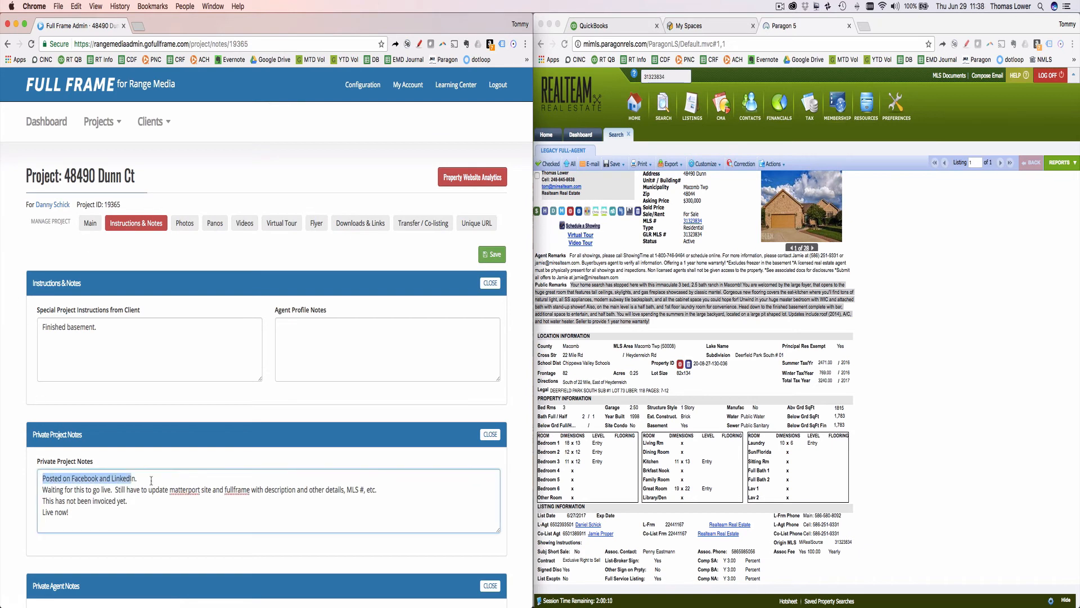
left_click(149, 479)
left_click_drag(43, 478, 134, 478)
left_click_drag(66, 501, 108, 500)
scroll(118, 506, "down", 3)
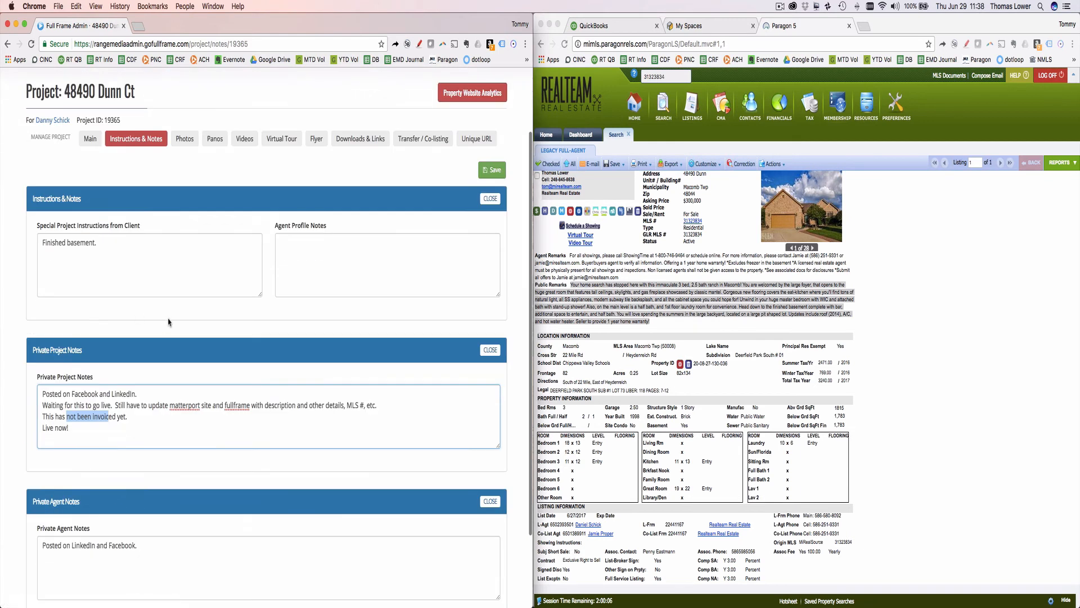
scroll(167, 323, "down", 3)
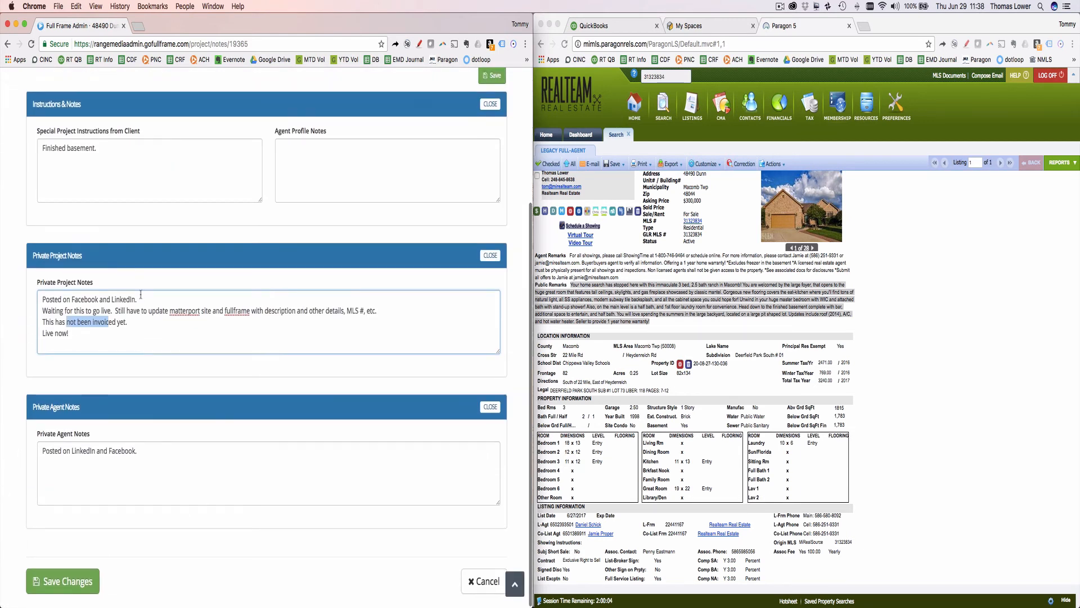
scroll(140, 294, "up", 5)
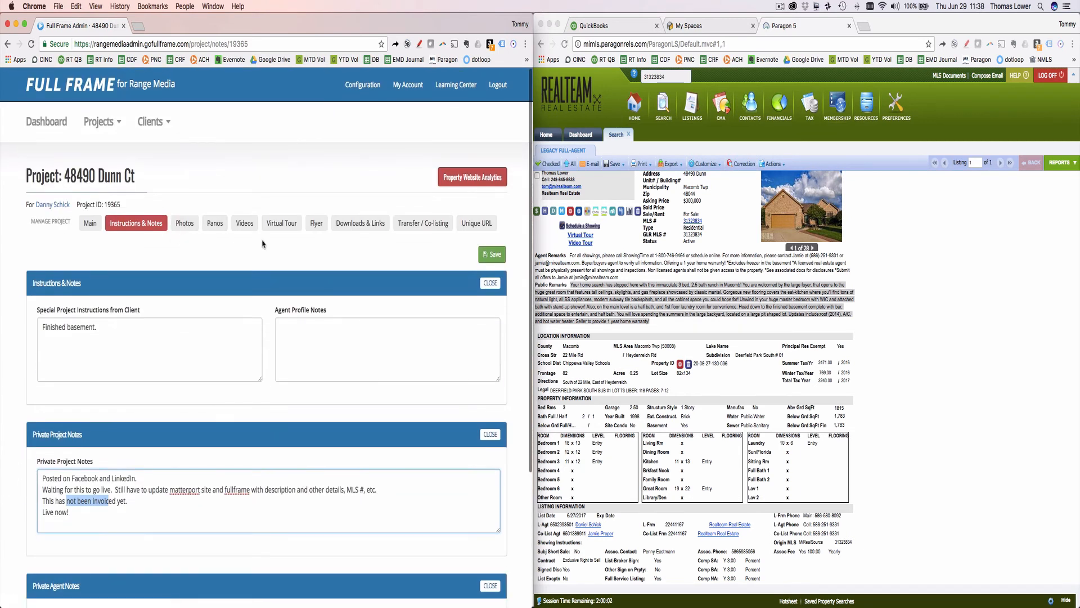
scroll(262, 243, "down", 1)
- Open the branded tour link from the project's downloads and links in a new tab and look through the property website
left_click(347, 219)
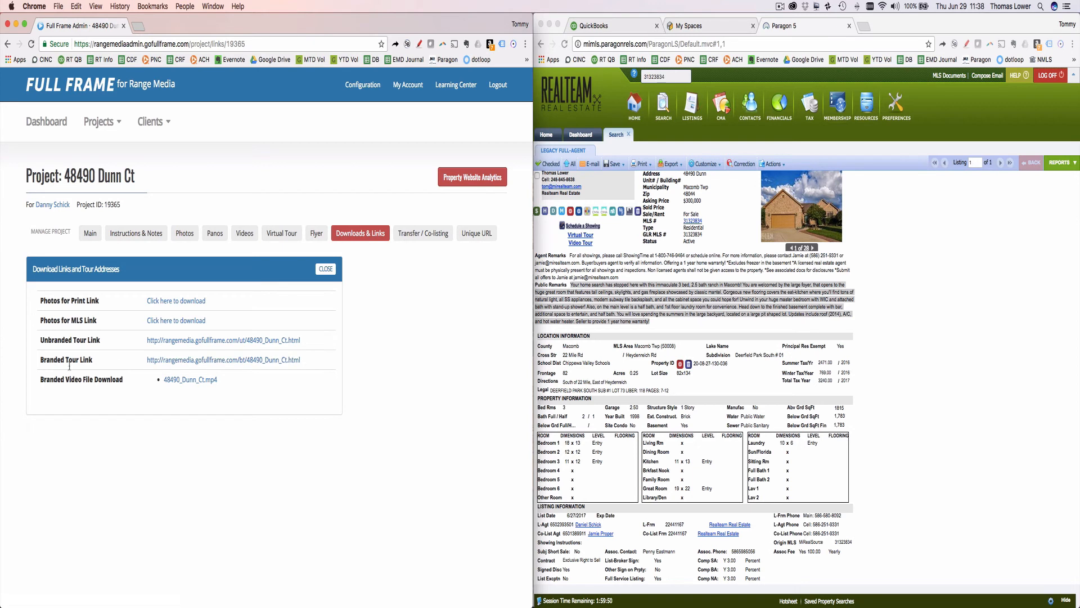
left_click_drag(38, 364, 92, 363)
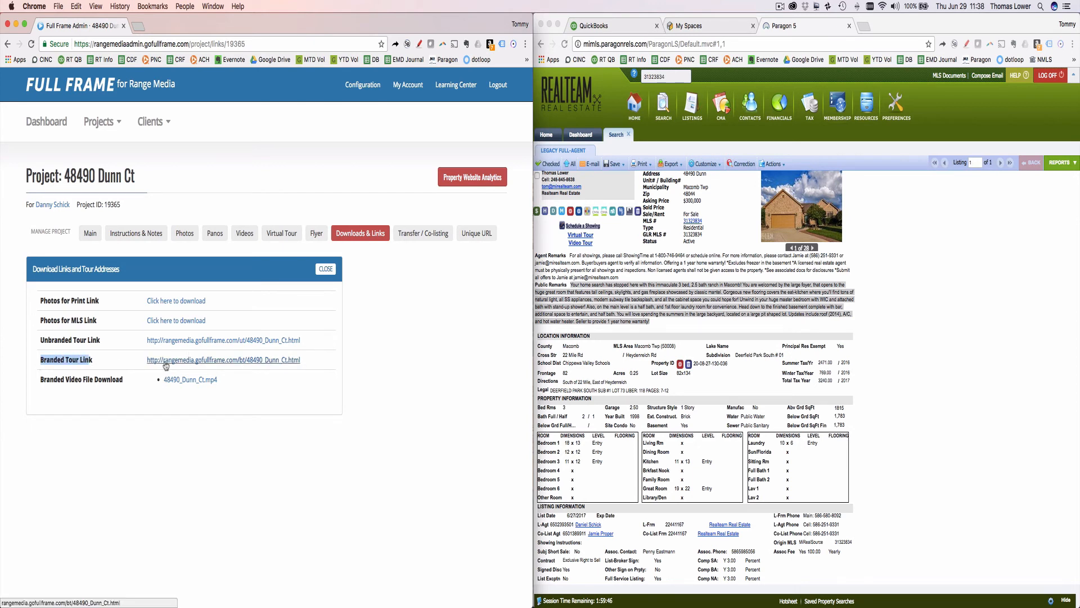
right_click(215, 364)
left_click(163, 364)
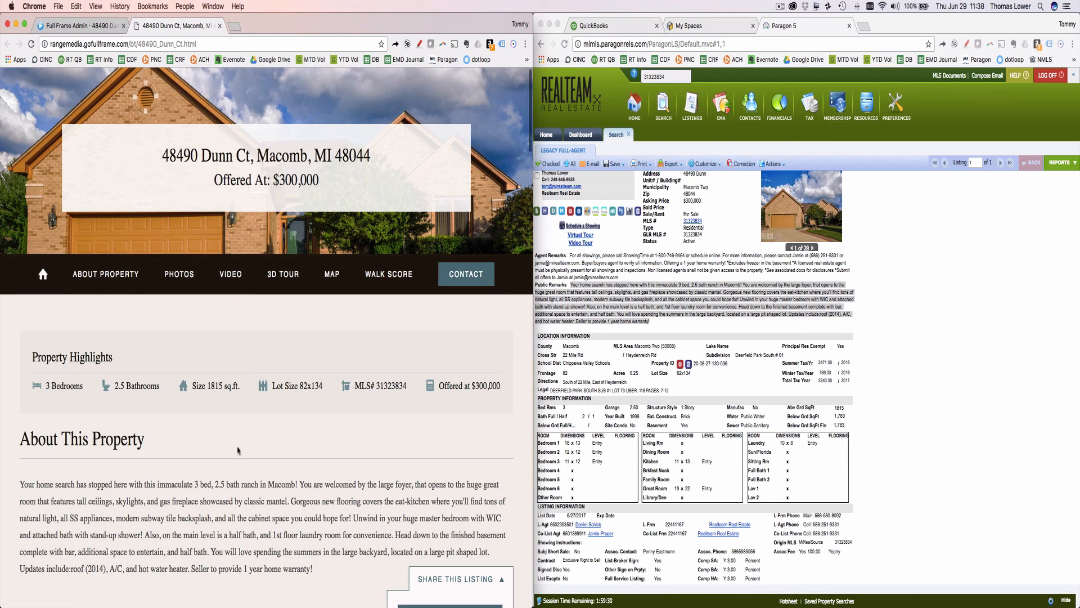
scroll(285, 439, "down", 8)
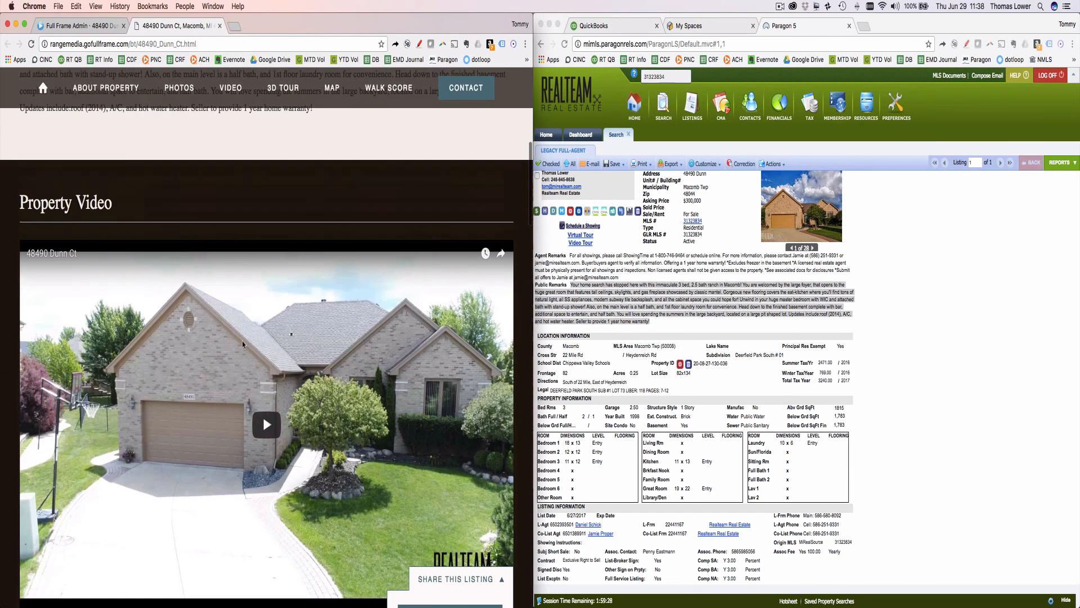
- Look through the property website's video, 3D tour, photos, map, walk score and contact information, and return to the property highlights
scroll(185, 343, "down", 3)
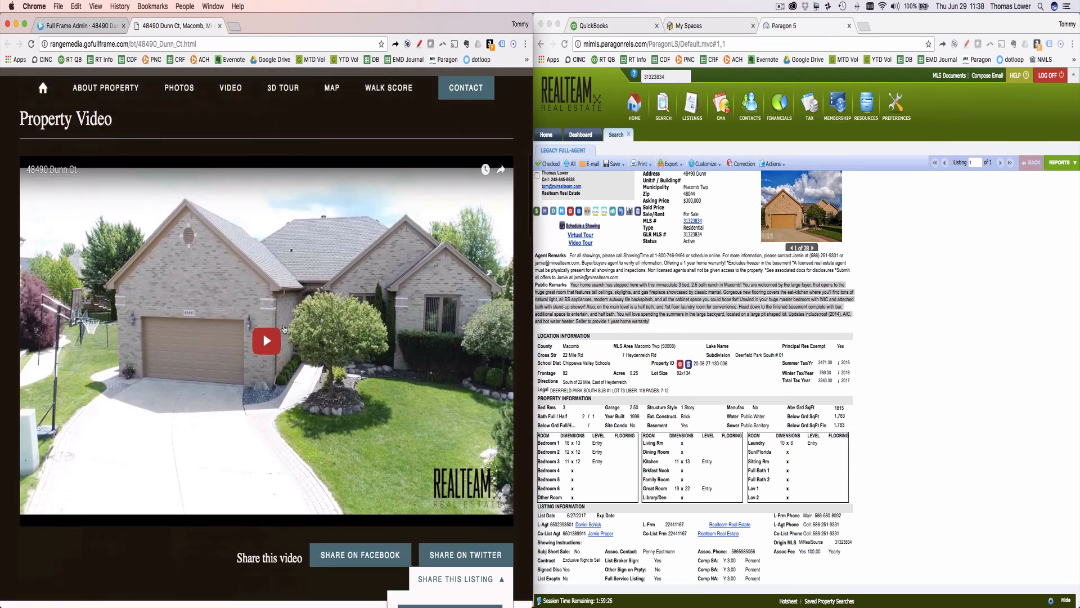
scroll(226, 354, "down", 6)
scroll(222, 352, "down", 4)
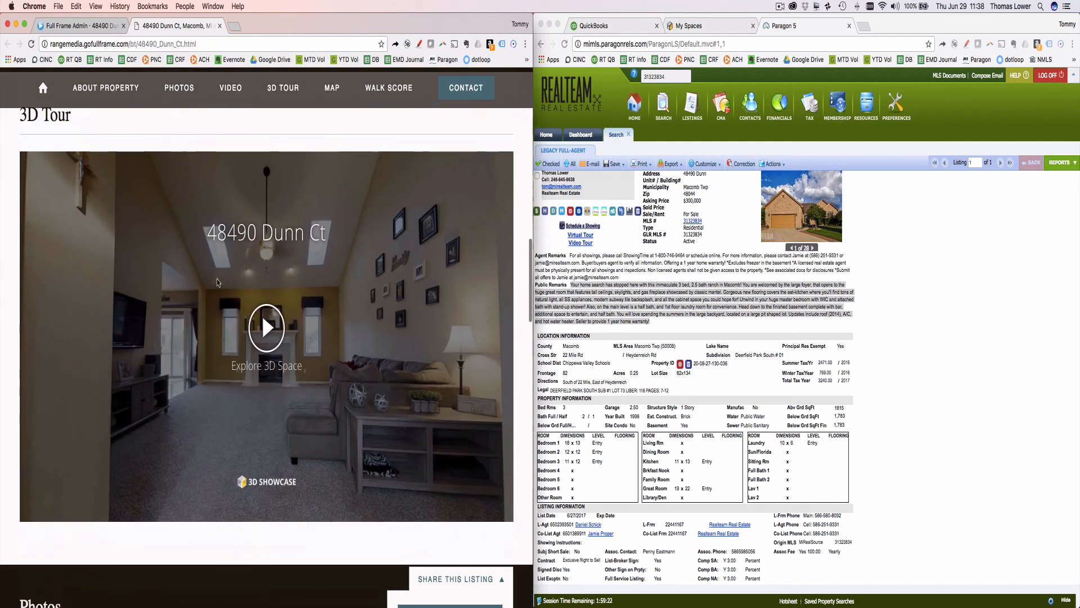
scroll(264, 296, "down", 5)
scroll(268, 303, "down", 4)
scroll(211, 446, "down", 7)
scroll(211, 446, "down", 12)
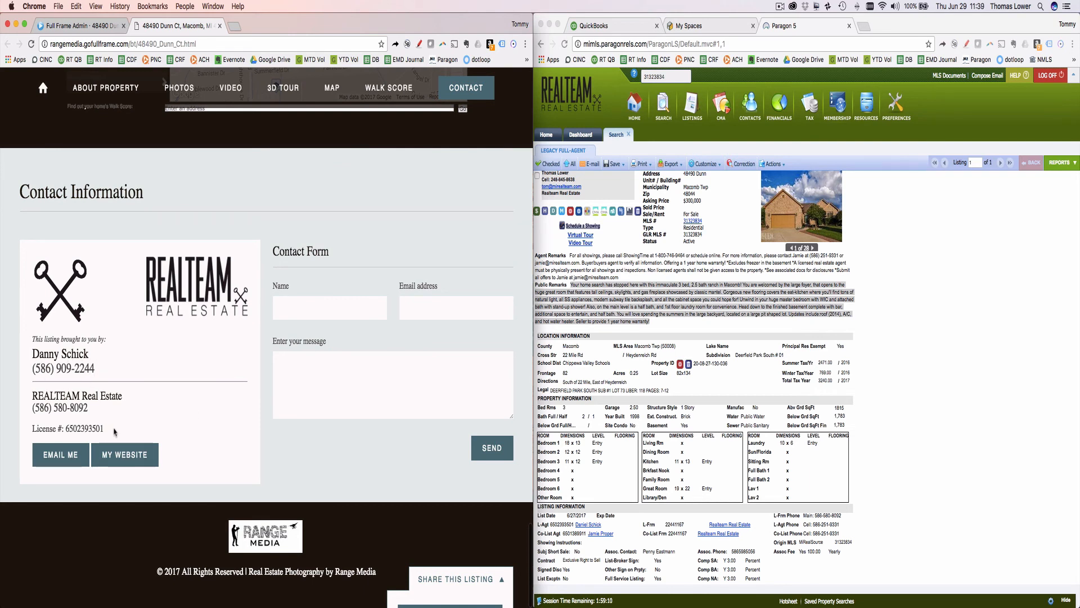
scroll(213, 342, "up", 15)
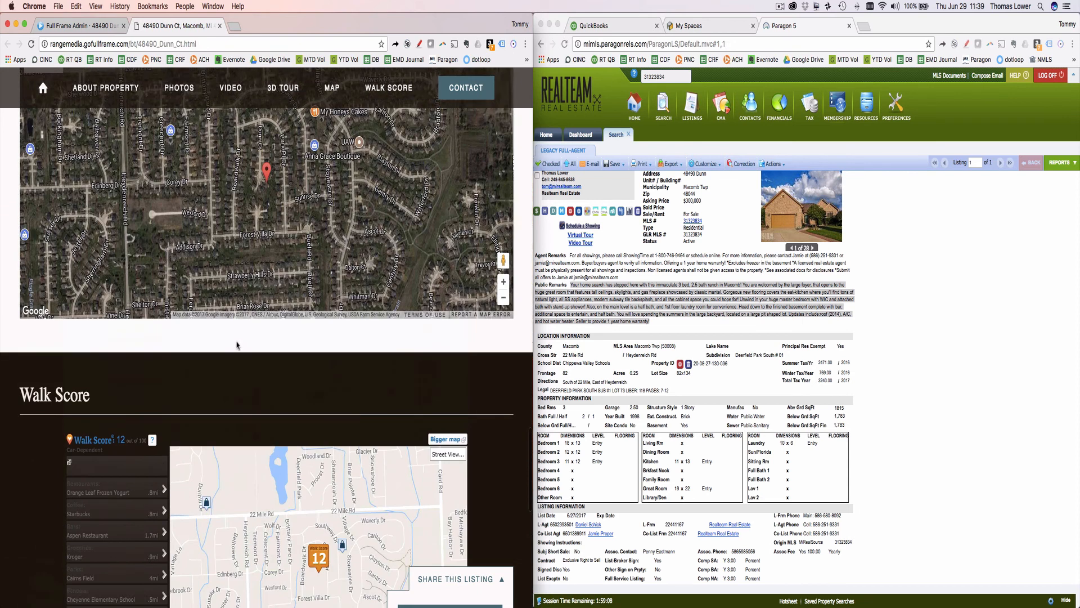
scroll(237, 345, "up", 8)
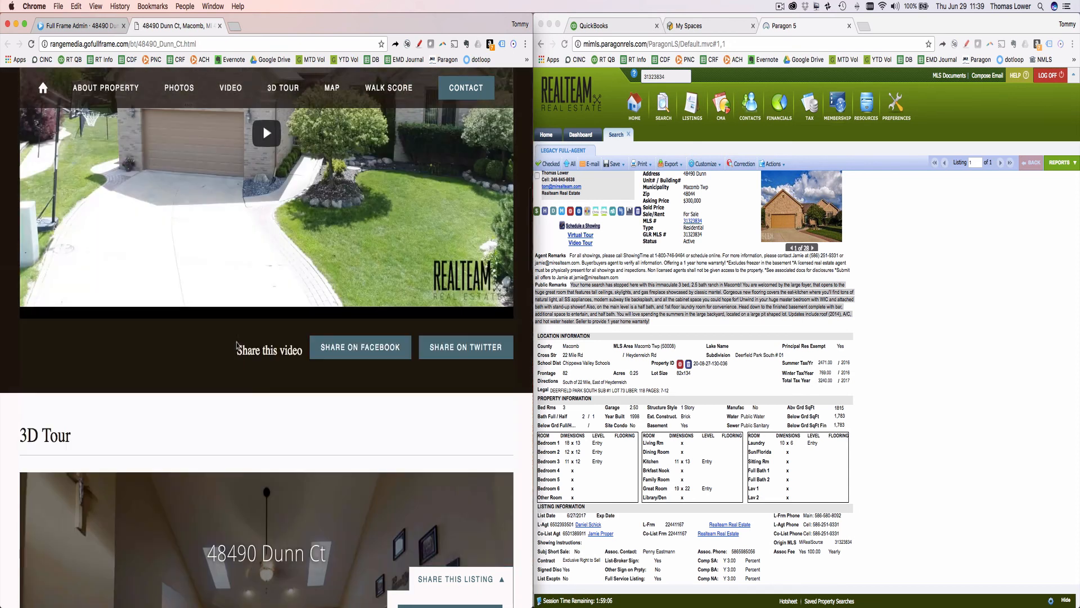
scroll(236, 344, "up", 10)
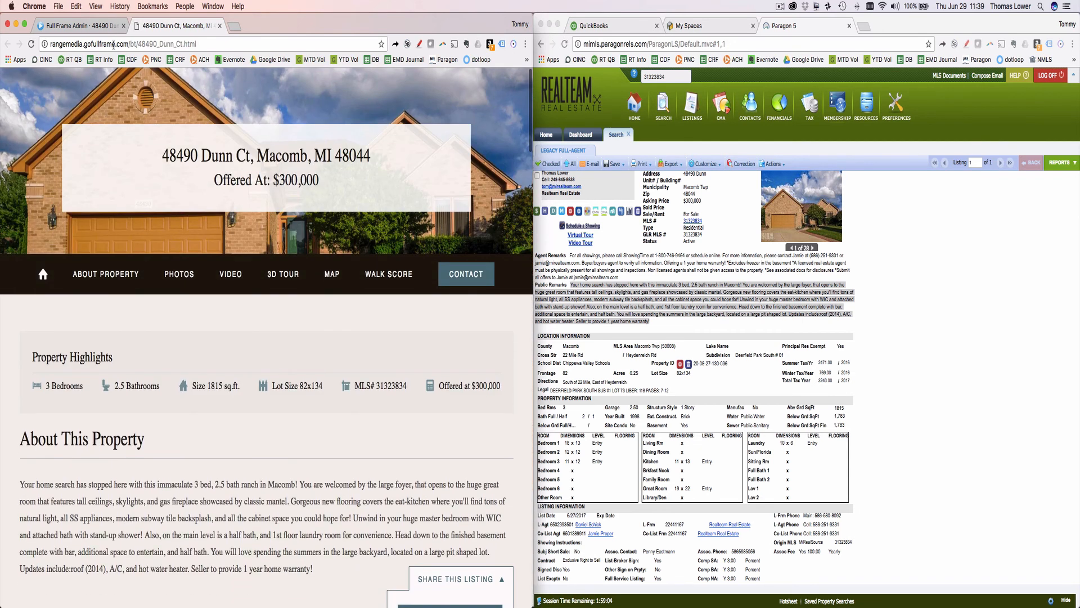
- Highlight the full web address of the branded tour page to point out the link
left_click(104, 44)
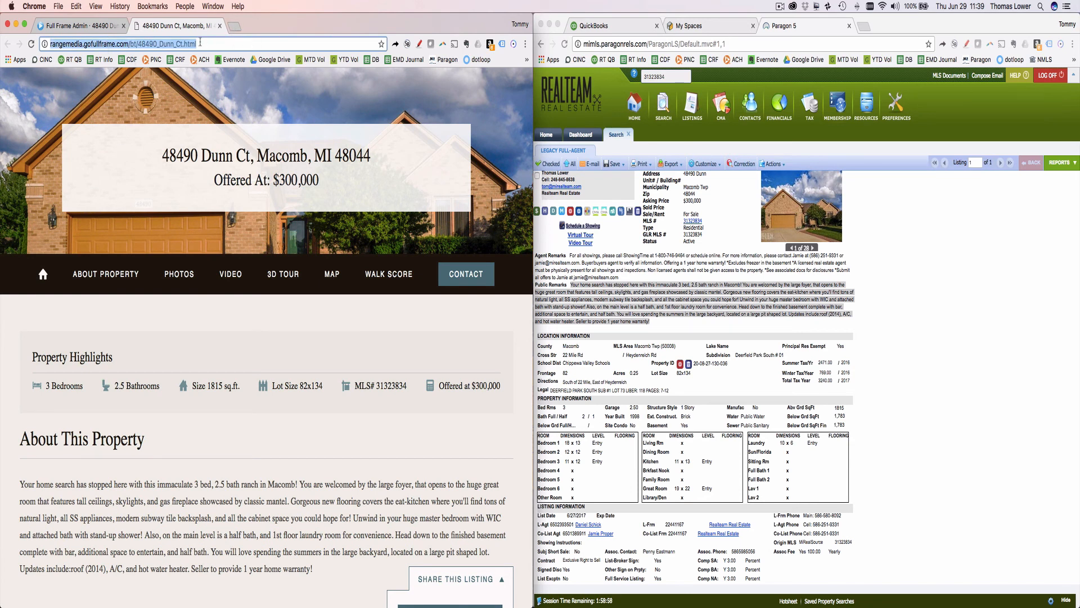
left_click(197, 44)
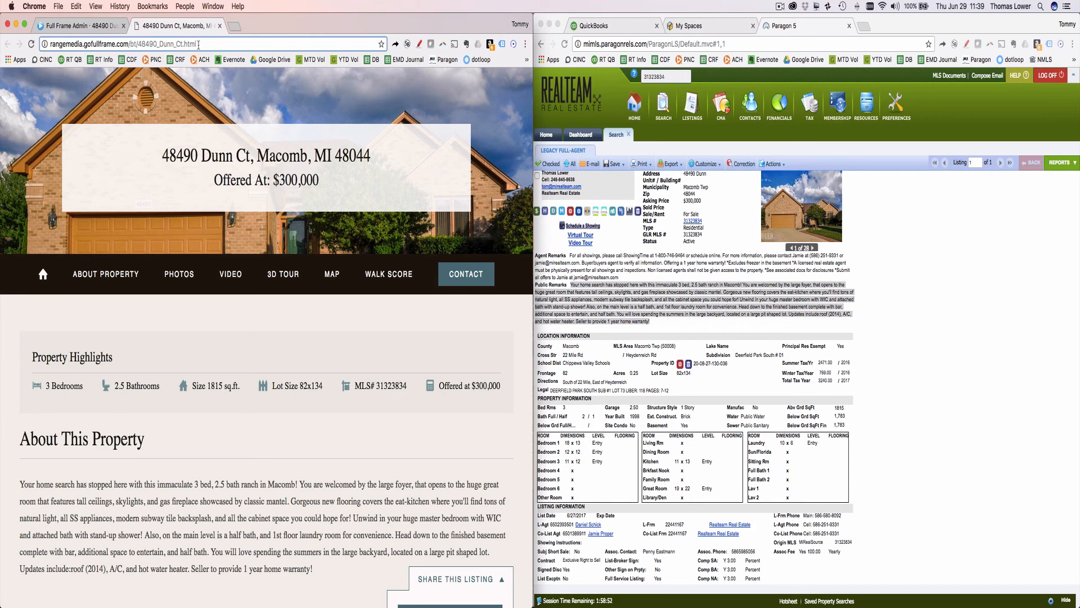
left_click_drag(199, 44, 49, 44)
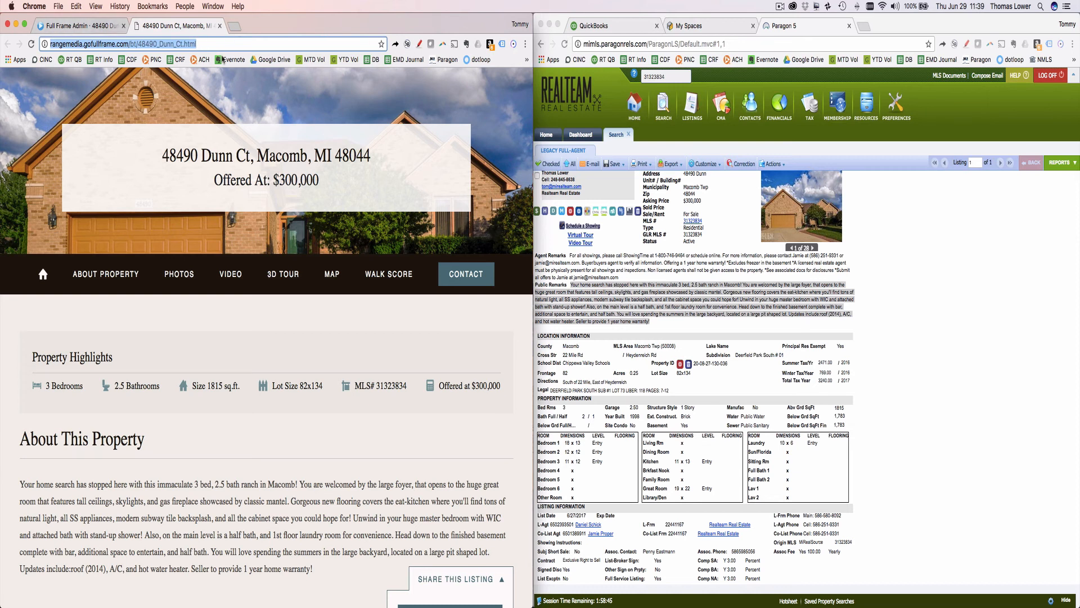
- Go to QuickBooks and switch the company from Realteam, LLC to Range Media
left_click(604, 26)
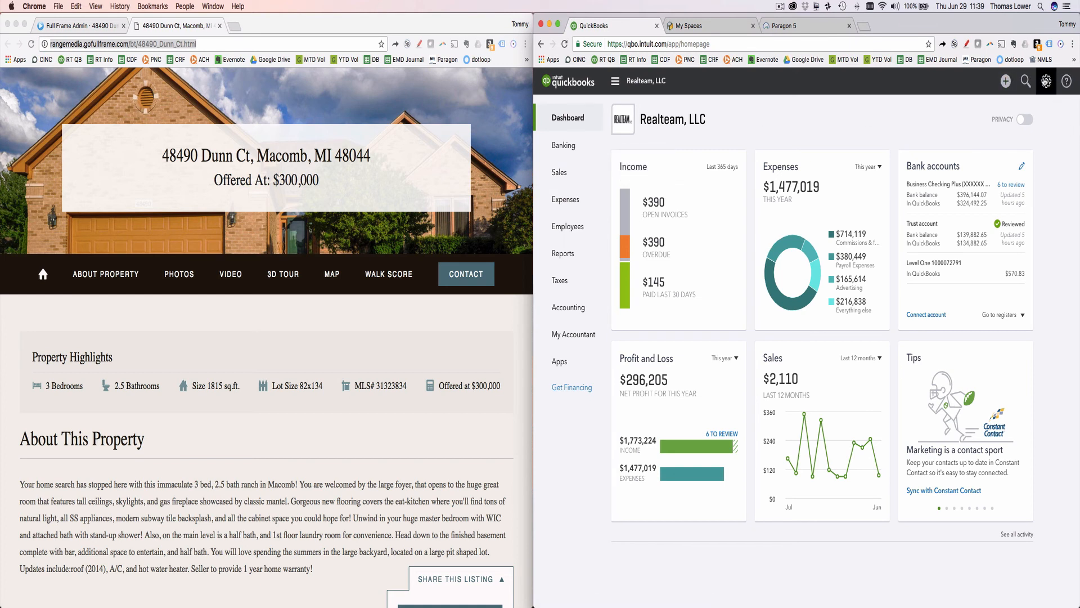
left_click(1046, 81)
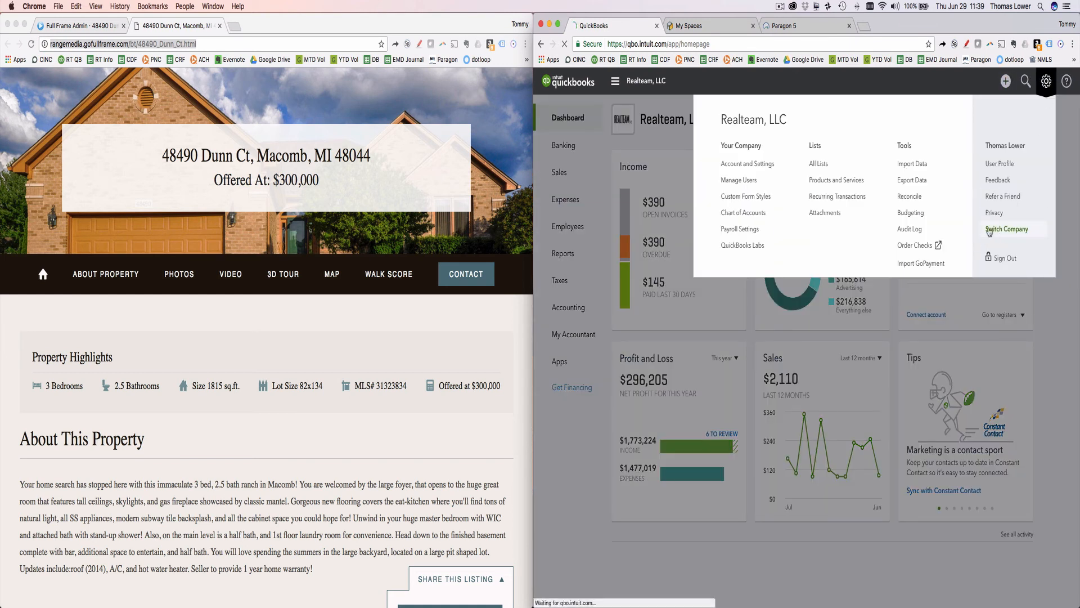
left_click(998, 231)
left_click(665, 207)
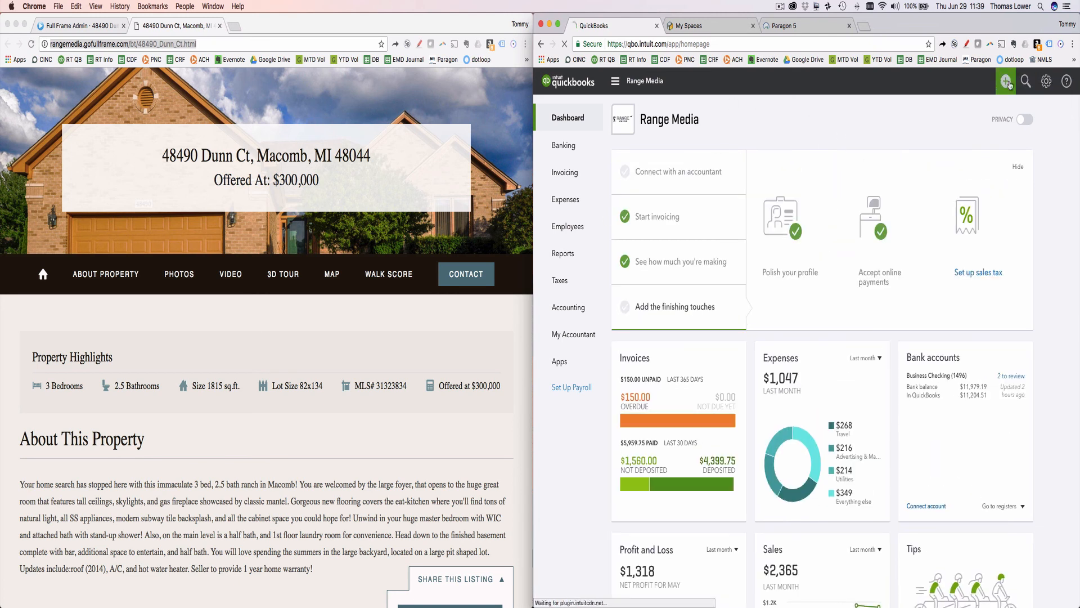
- Create a new invoice in Range Media's invoicing section for the customer Realteam Real Estate
left_click(566, 174)
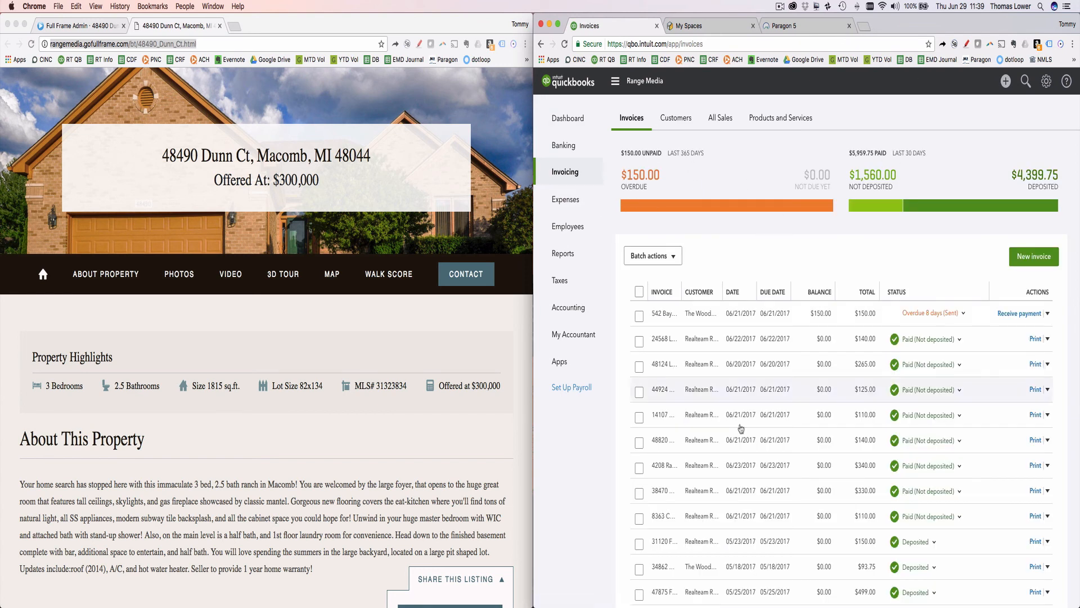
left_click(1033, 262)
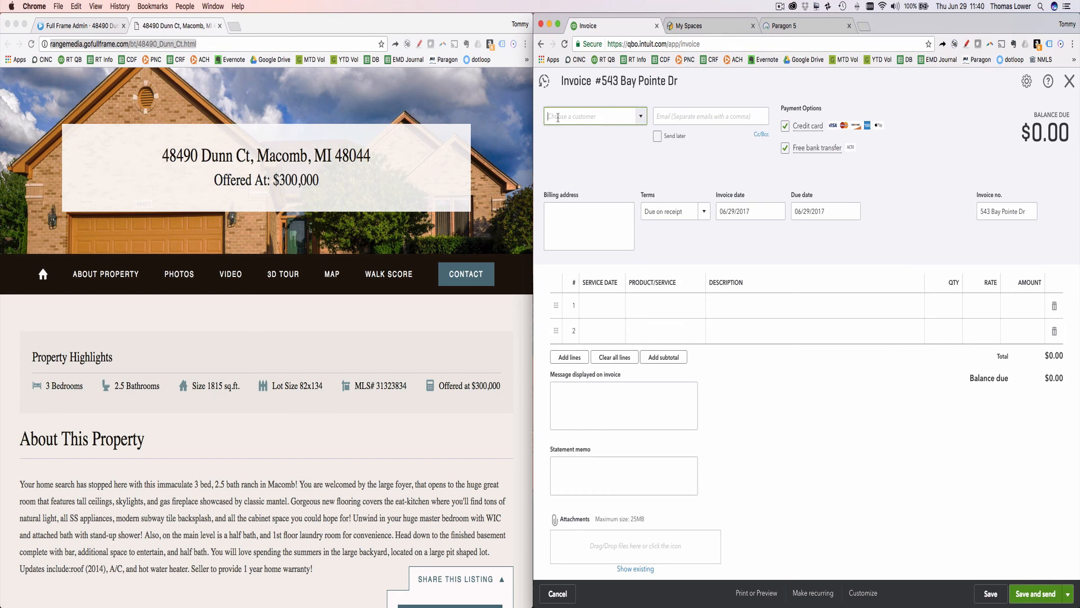
type("real")
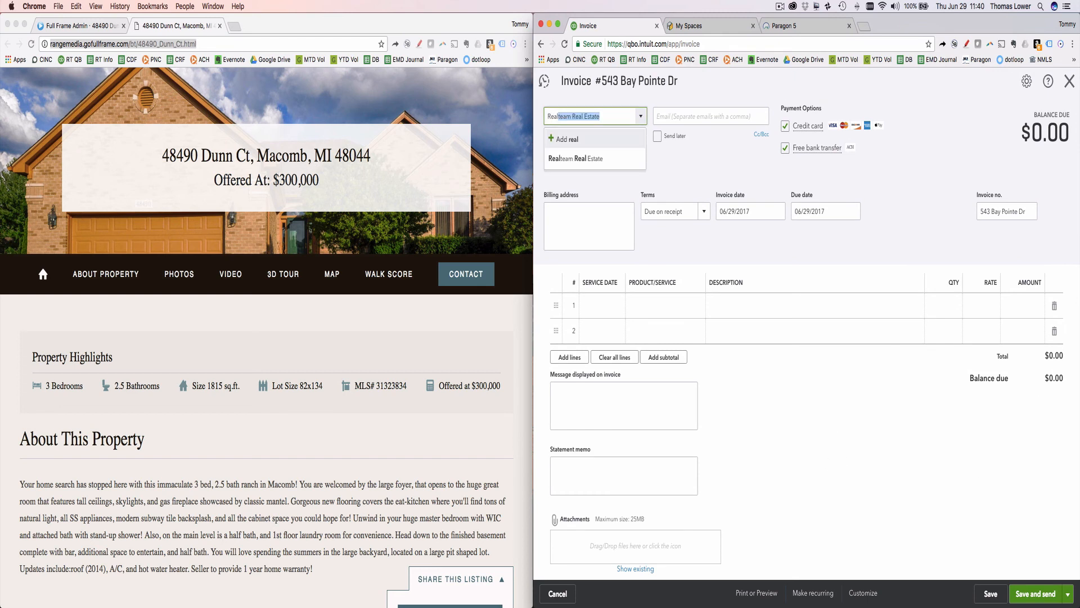
left_click(559, 162)
left_click(717, 111)
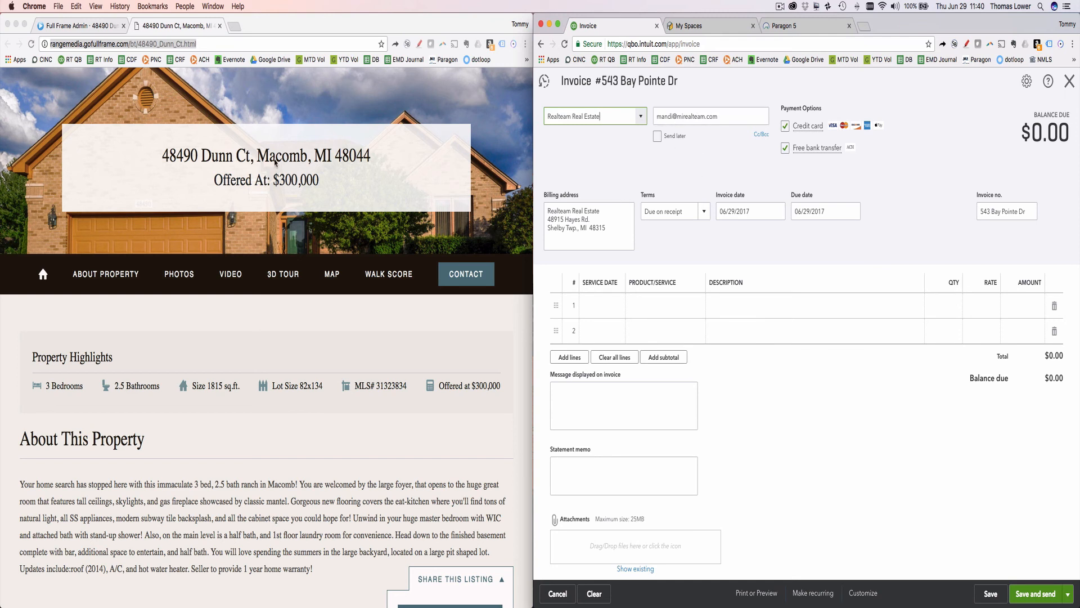
- Bring up the Full Frame project's main details for the shoot date and set the QuickBooks invoice date to 06/22/2017
left_click(157, 25)
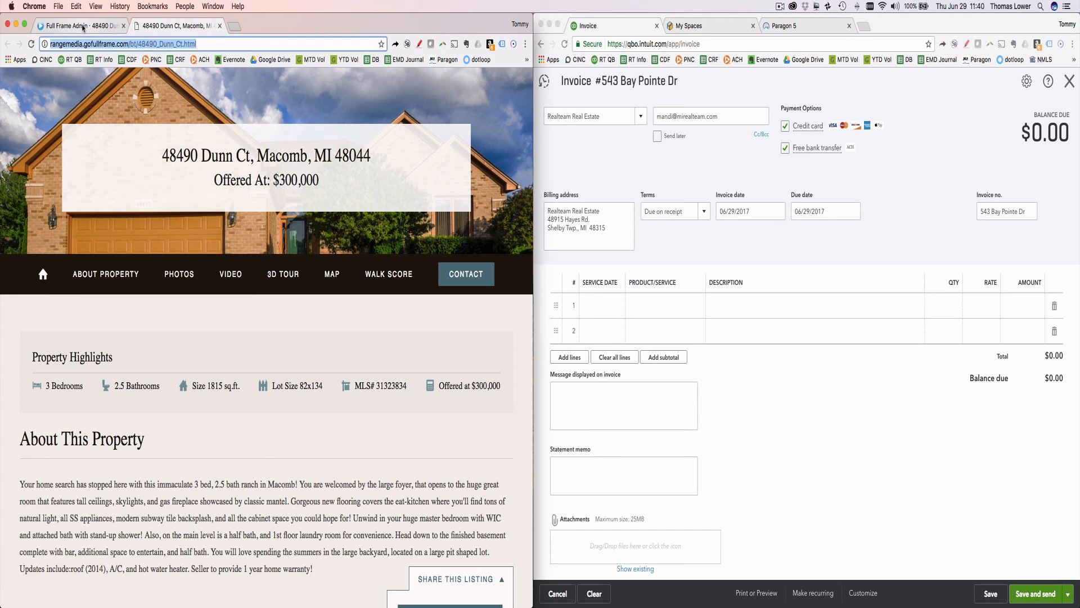
left_click(70, 26)
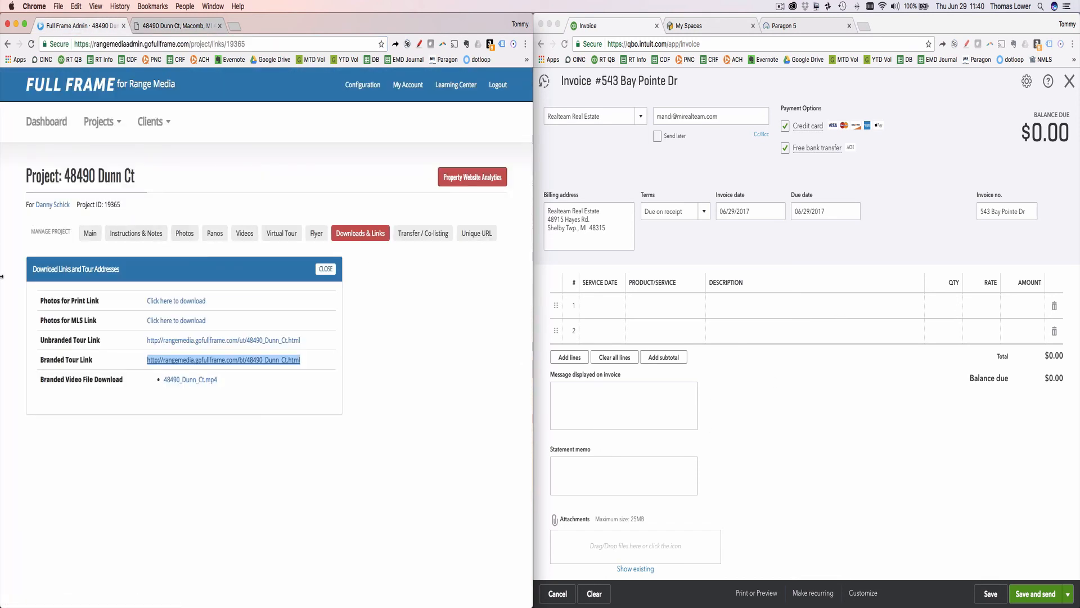
left_click(90, 233)
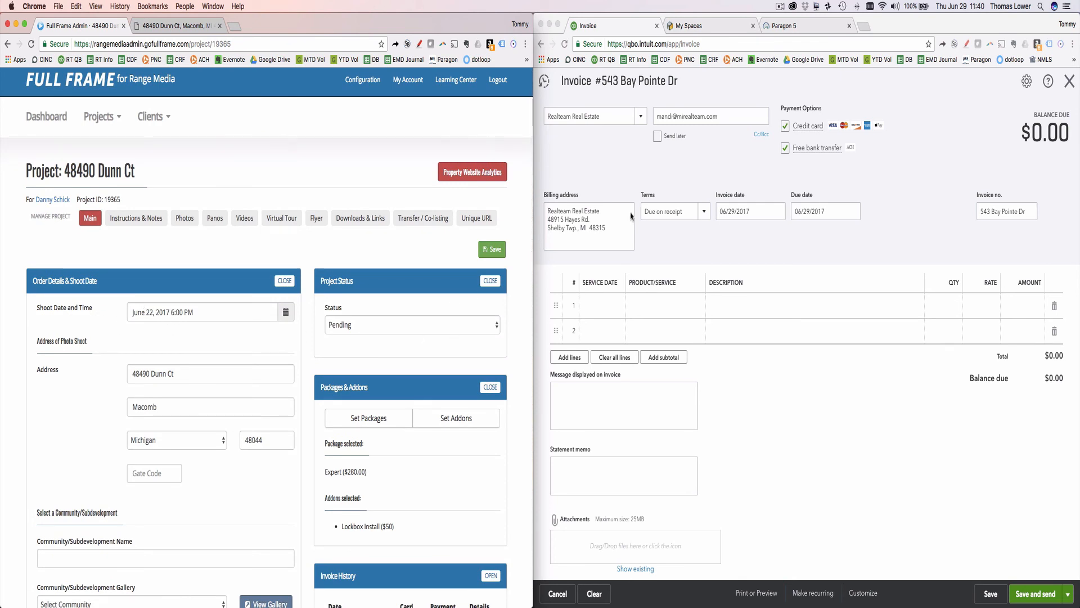
left_click(743, 211)
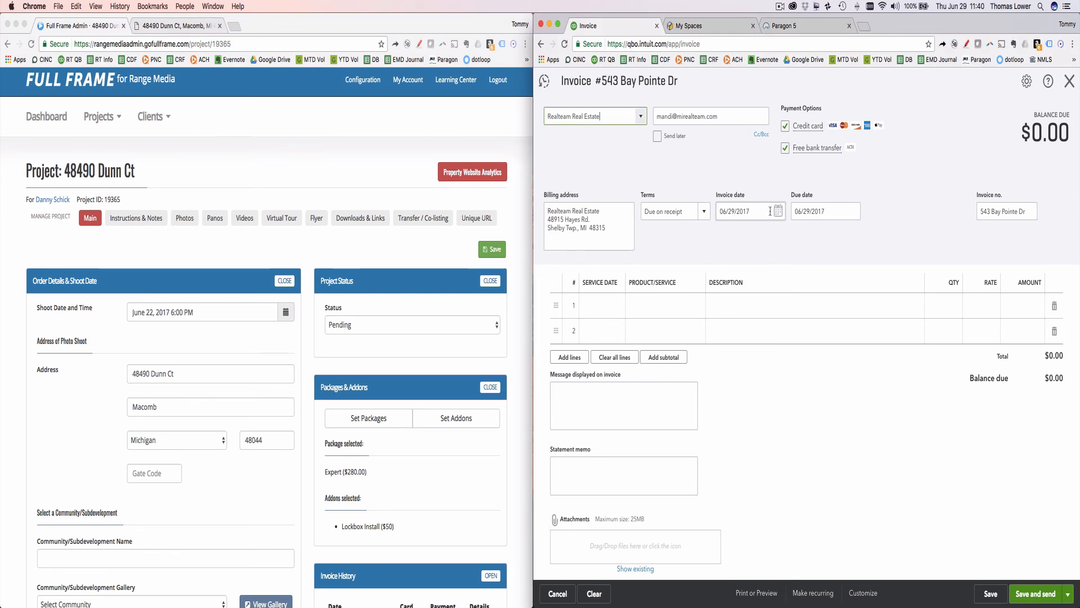
left_click(776, 211)
left_click(772, 314)
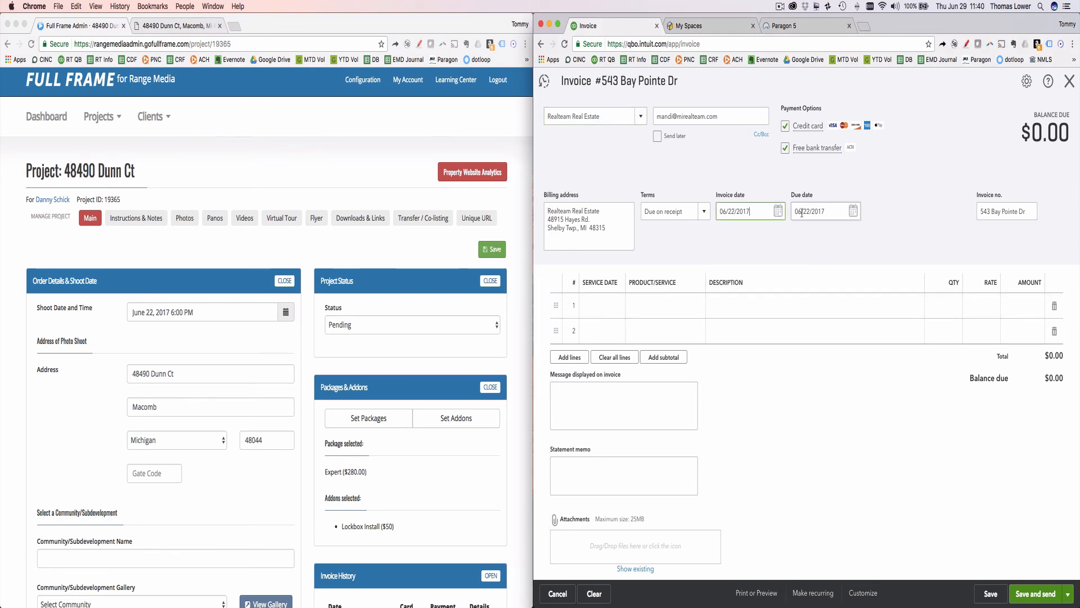
- Replace the invoice number with the street address copied from the Full Frame project's order details
left_click(1002, 211)
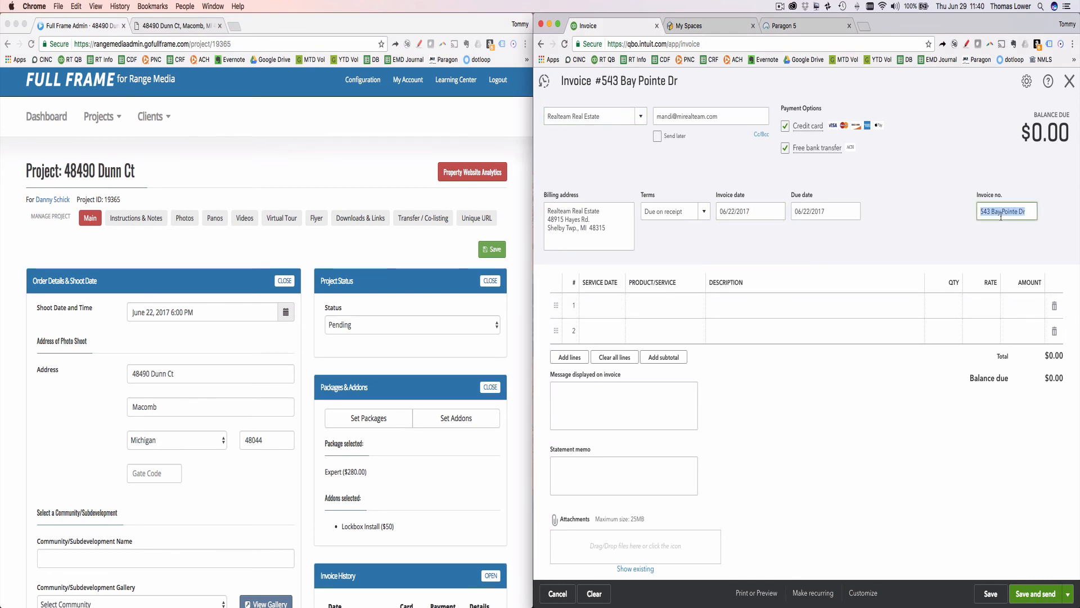
key("BackSpace")
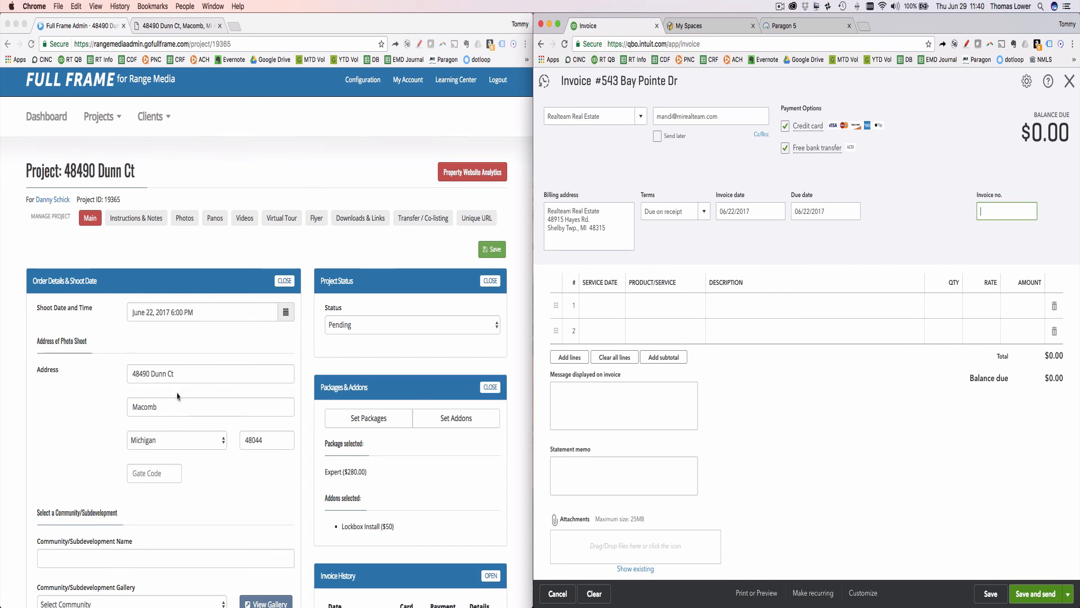
left_click(183, 375)
left_click_drag(183, 375, 118, 362)
key("super+c")
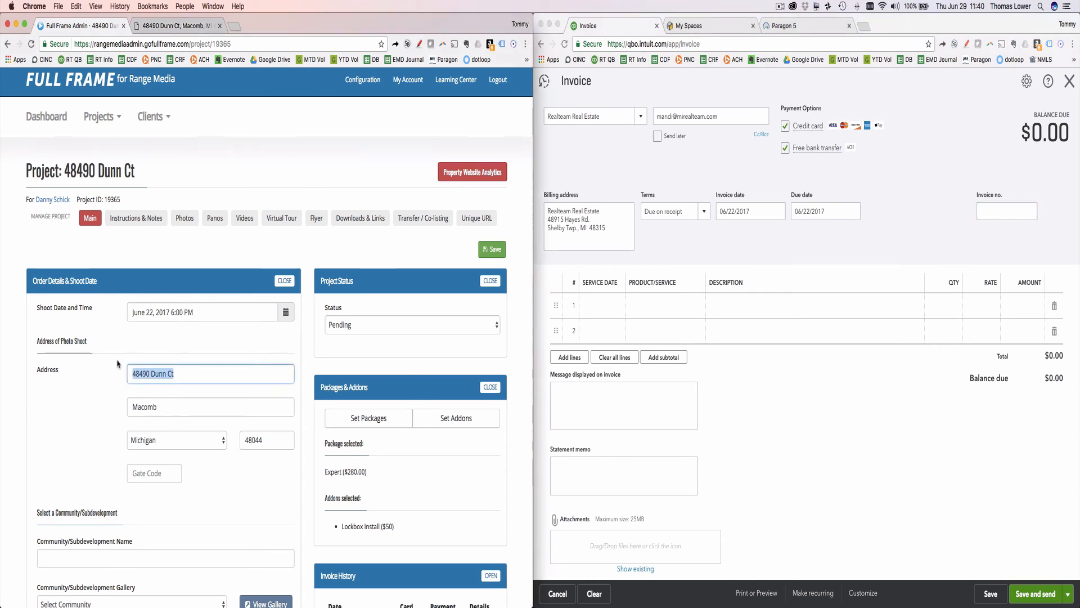
left_click(998, 210)
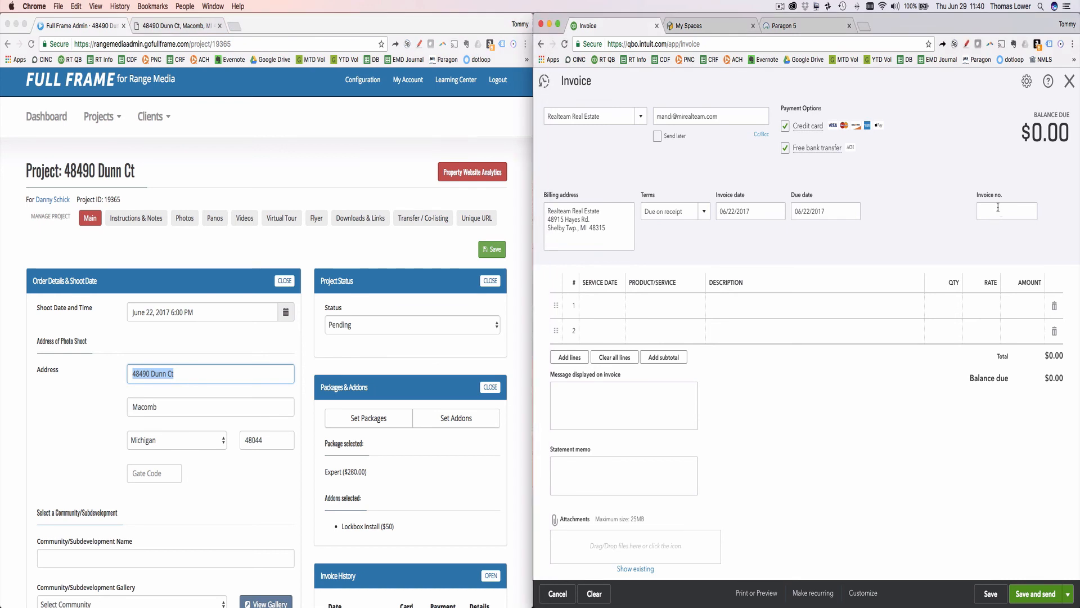
key("super+v")
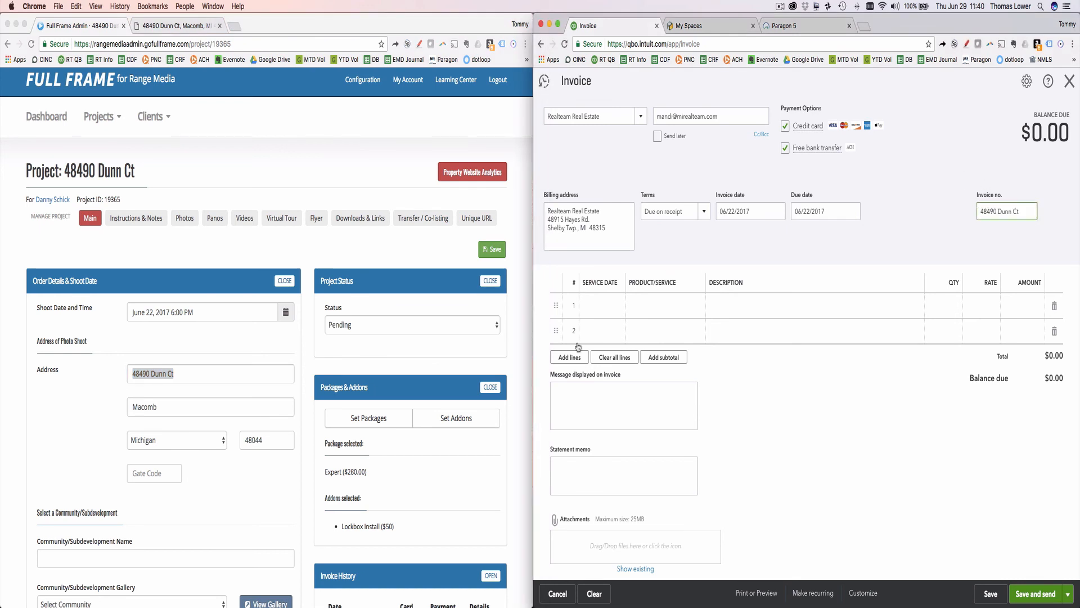
- Set the service date of the first invoice line to 06/22/2017
left_click(595, 303)
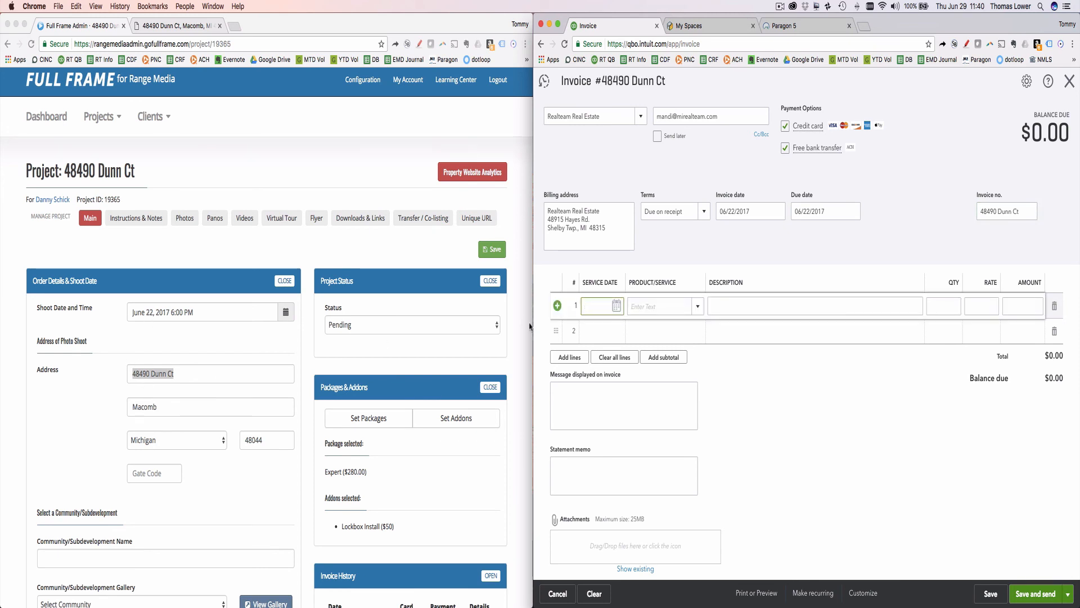
left_click(616, 306)
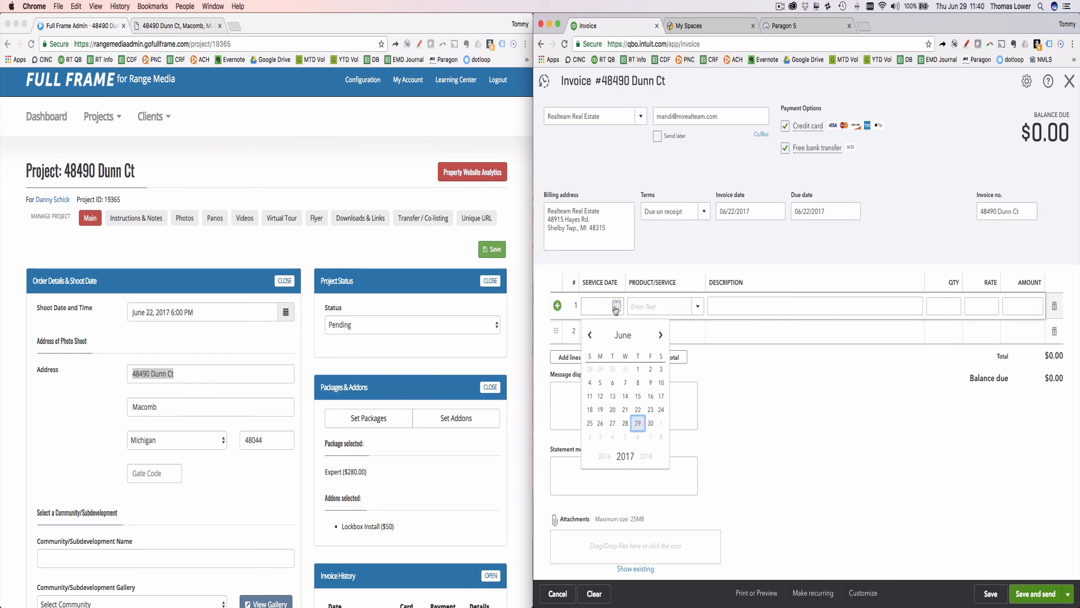
left_click(638, 410)
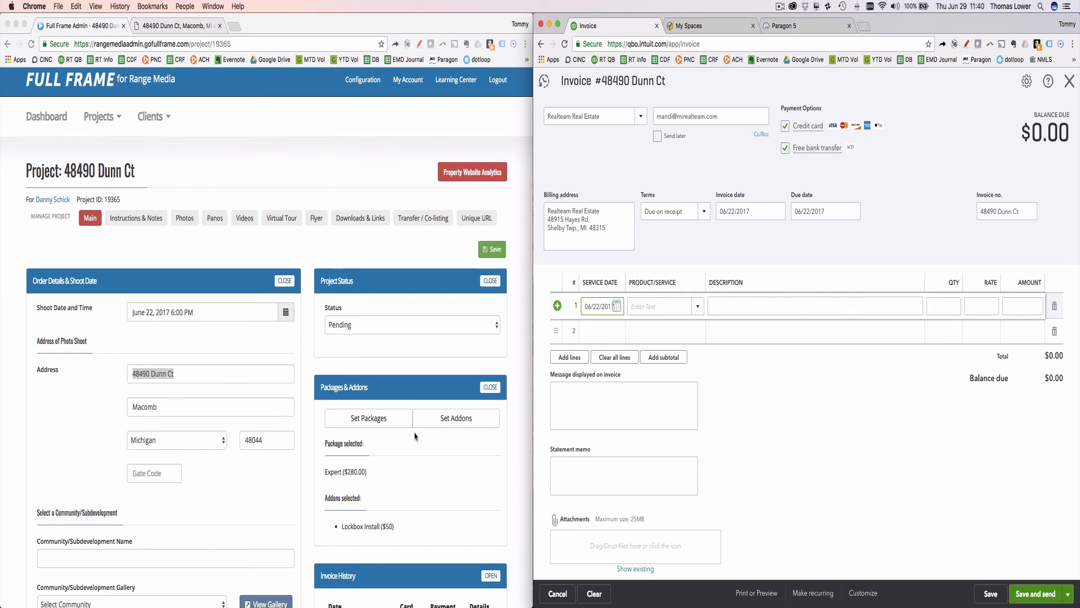
- Open the details of the invoice entry in the Full Frame project's invoice history to see the billed items
scroll(416, 433, "down", 5)
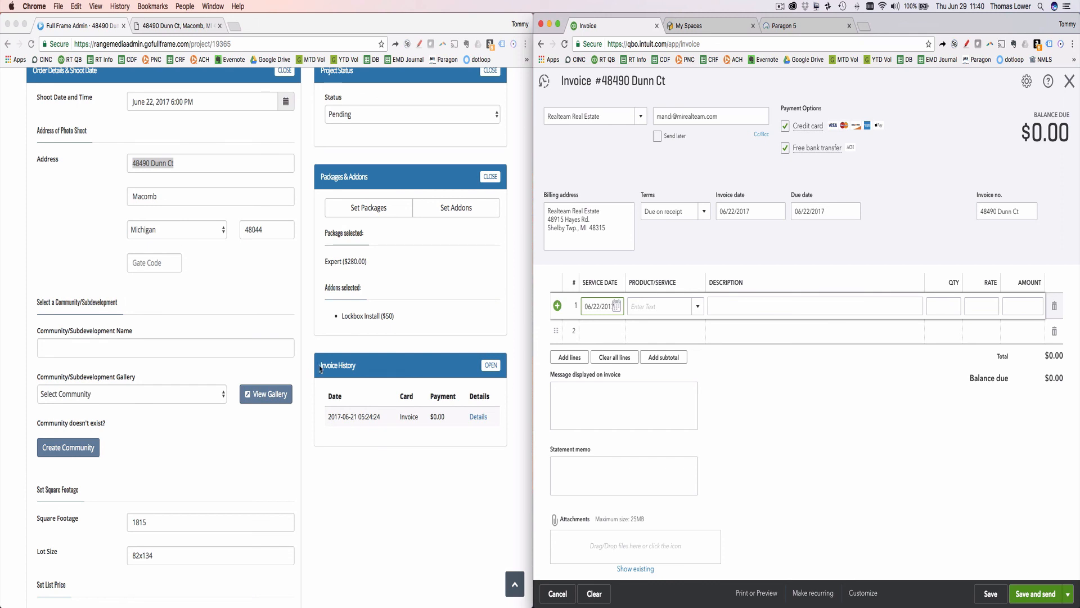
left_click(326, 421)
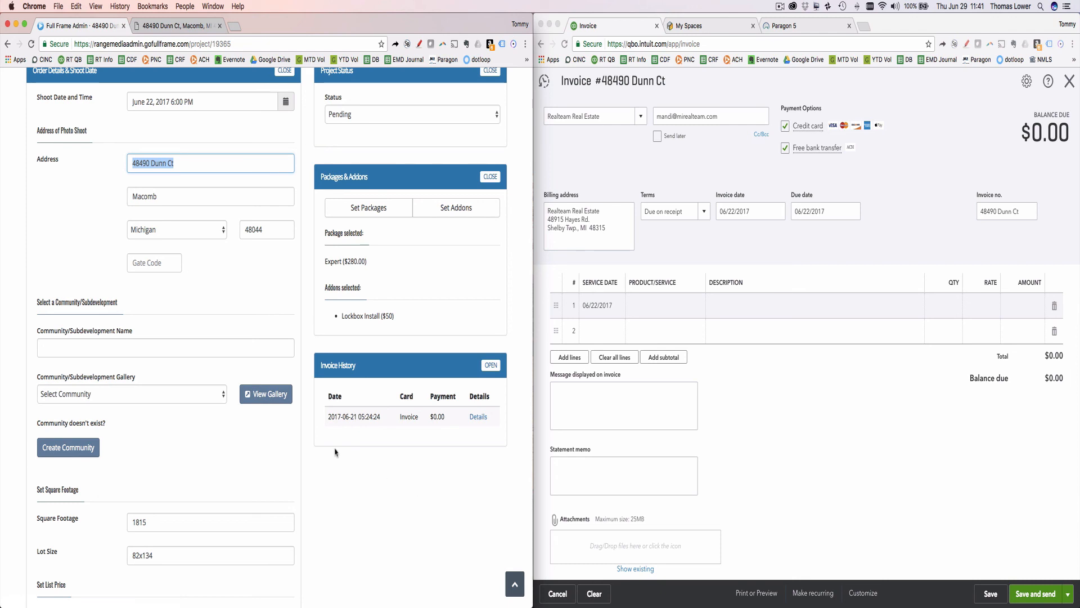
left_click_drag(338, 416, 361, 417)
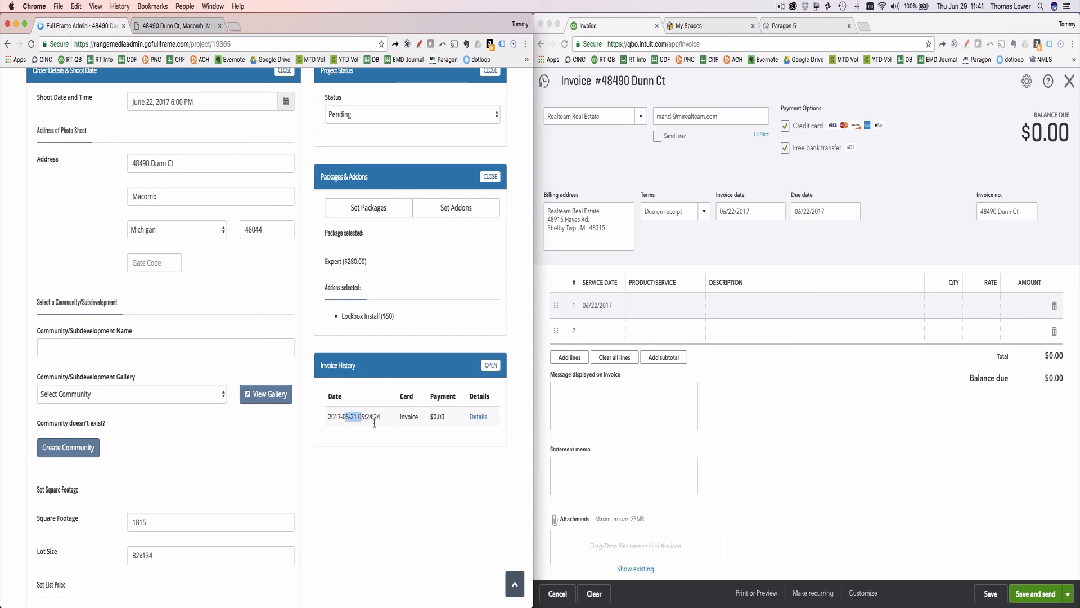
left_click(478, 417)
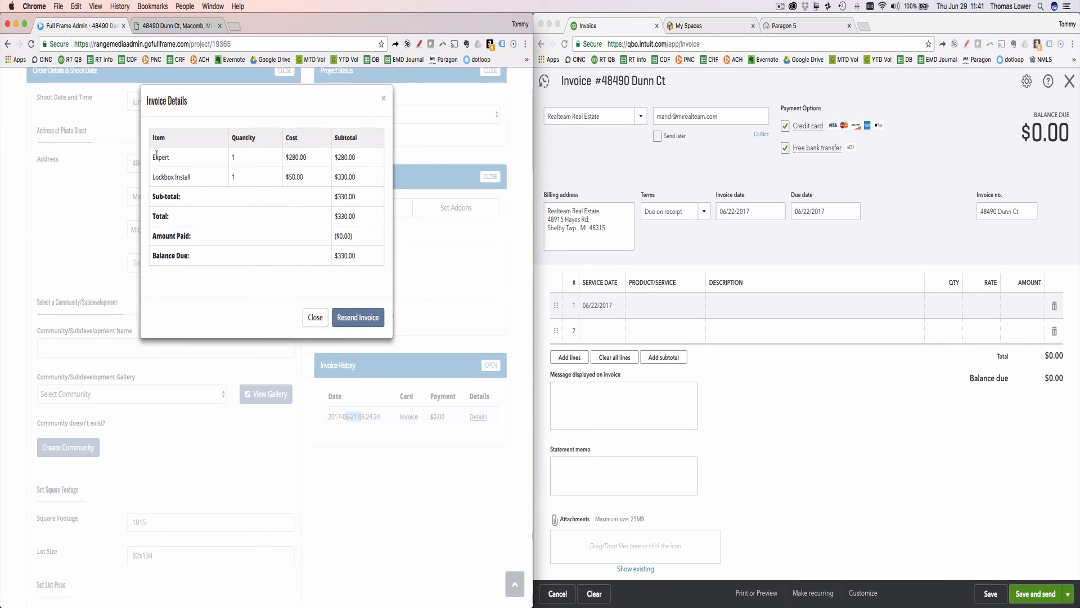
- Highlight the Expert item in the Full Frame invoice details and enter Media Creation:Expert as the first QuickBooks line's product/service
left_click_drag(153, 157, 186, 158)
left_click(655, 305)
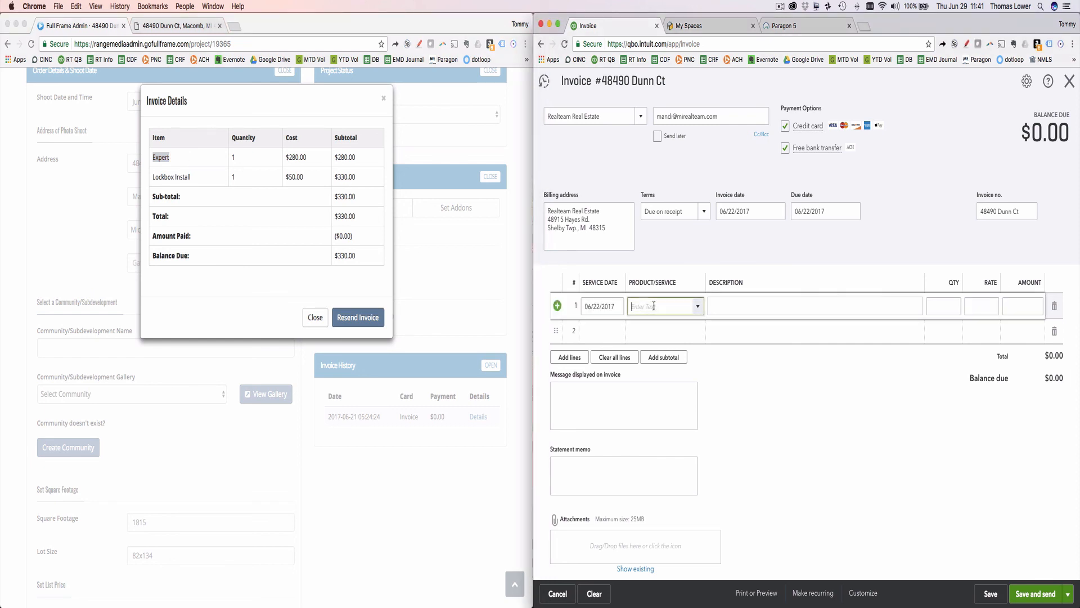
type("ex")
key("Tab")
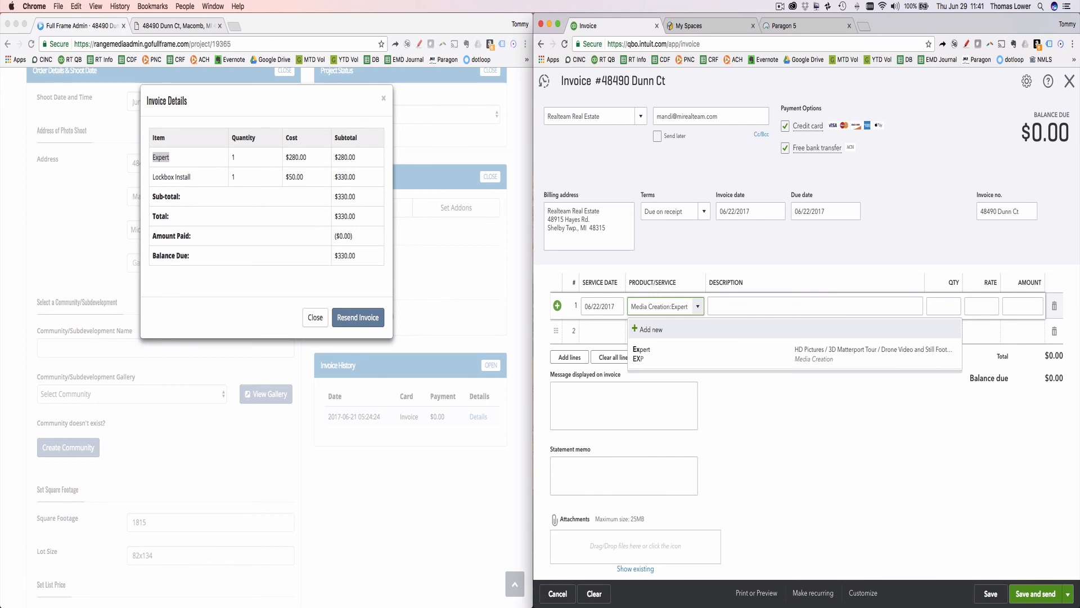
- Choose the Expert service for the first QuickBooks invoice line and set its rate to 280
left_click(651, 360)
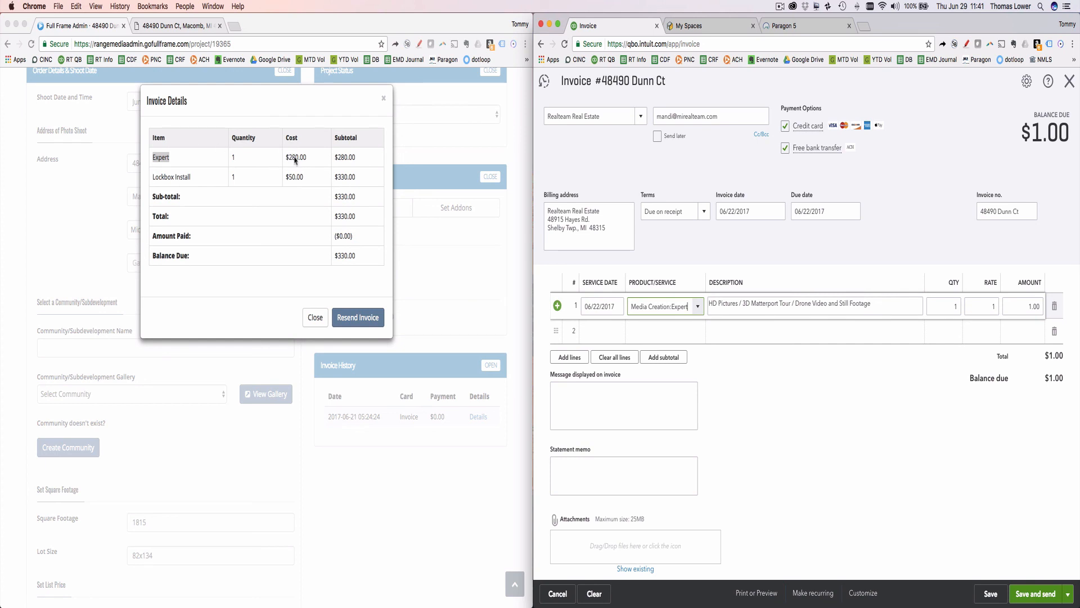
left_click(979, 309)
type("280")
left_click(845, 398)
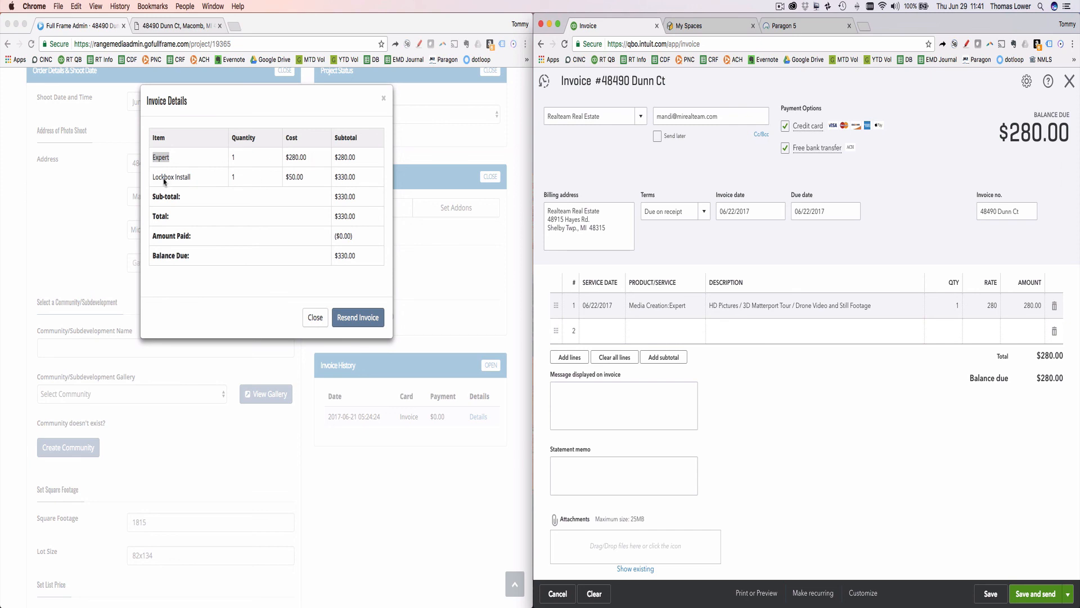
- Fill the second invoice line with service date 06/22/2017 and the Media Creation product LBI - Lock box installation
left_click(601, 333)
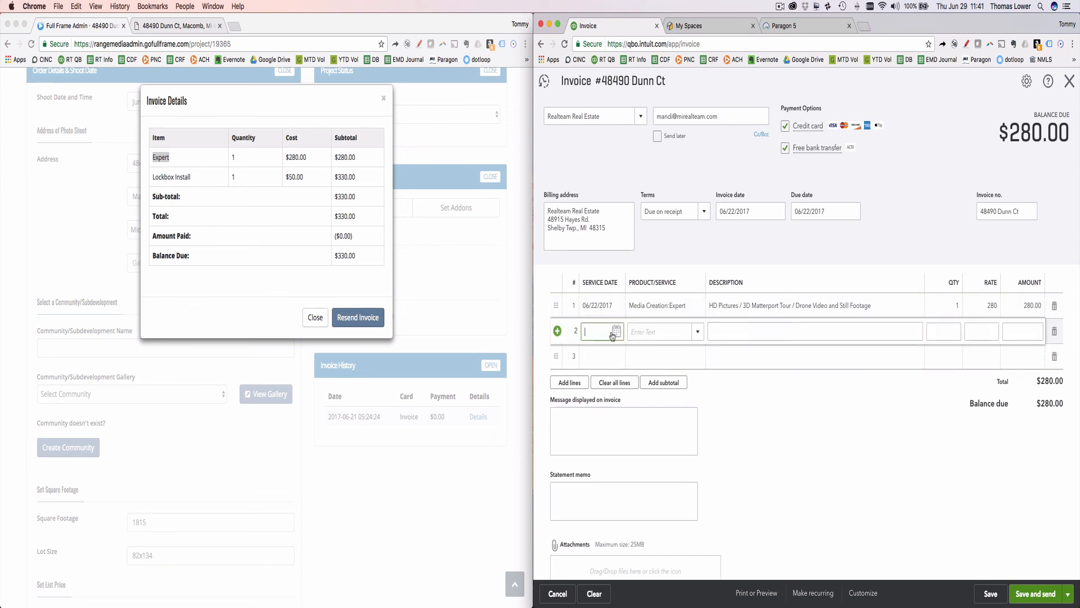
left_click(616, 333)
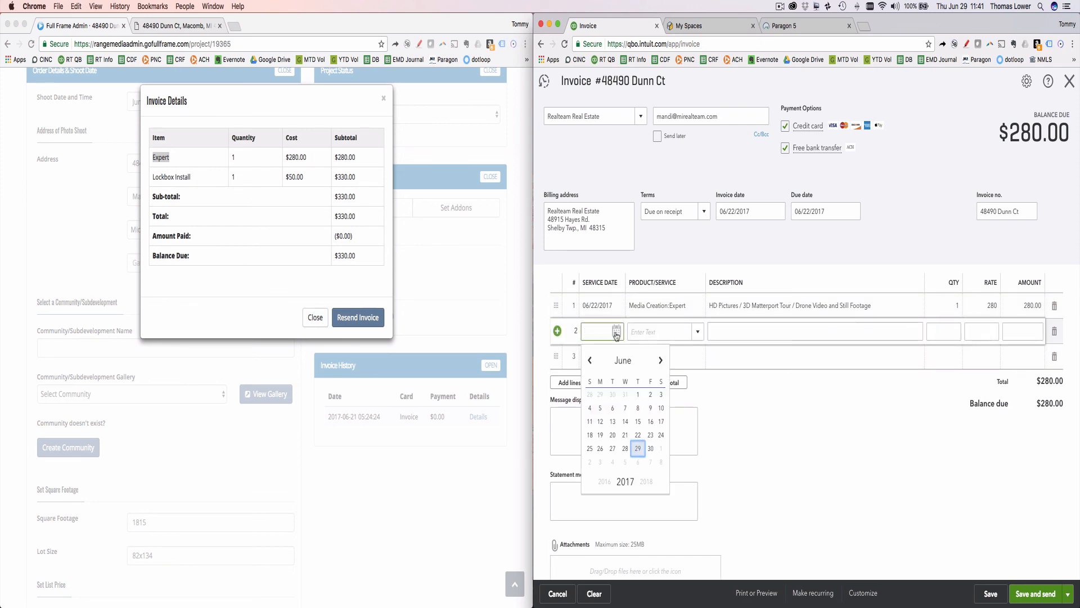
left_click(637, 435)
left_click(650, 333)
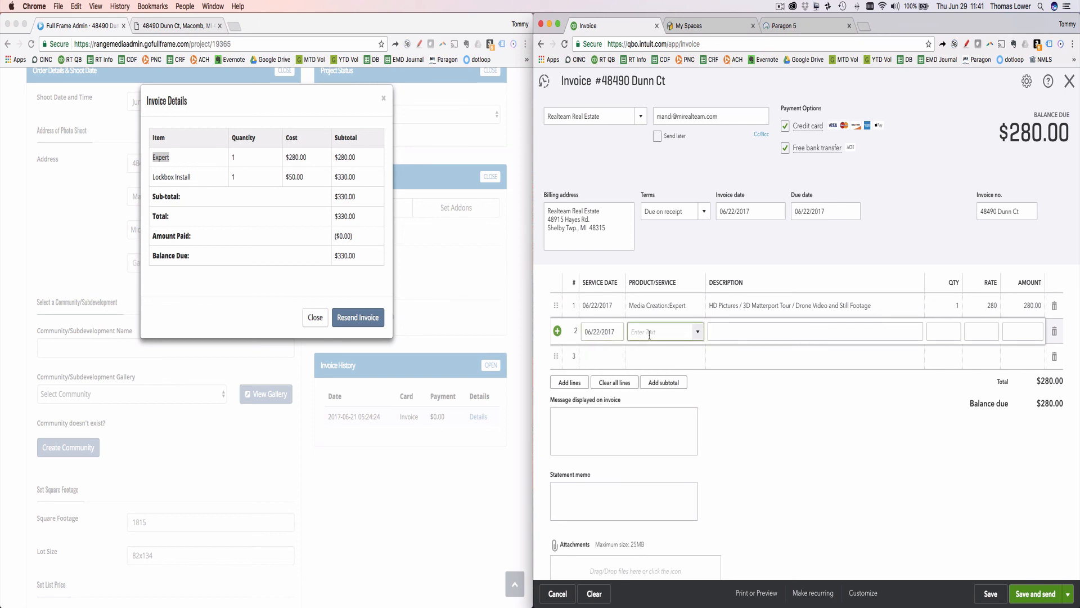
type("loc")
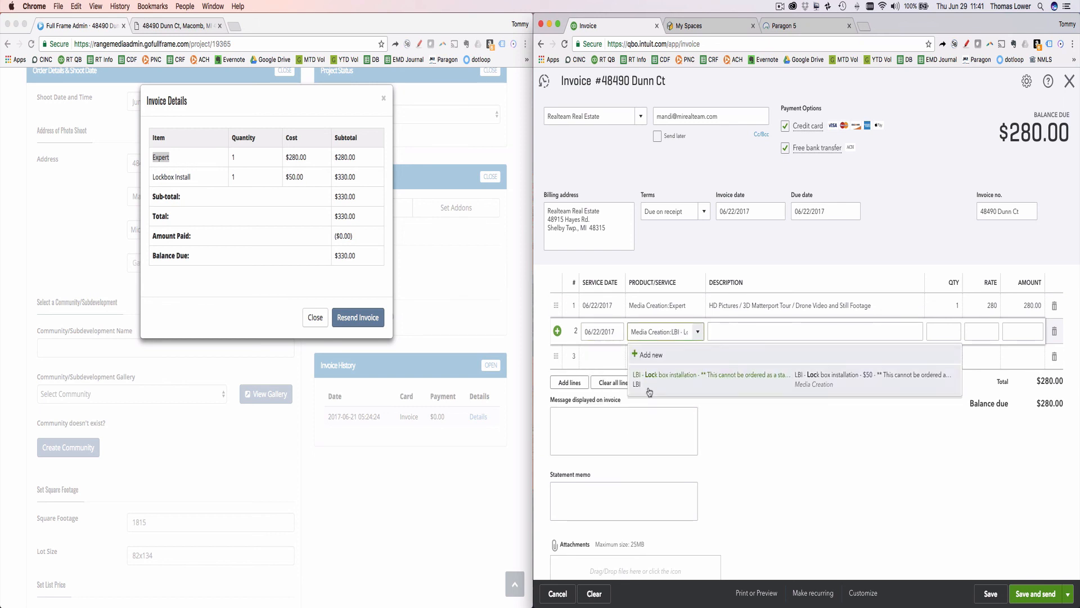
left_click(663, 387)
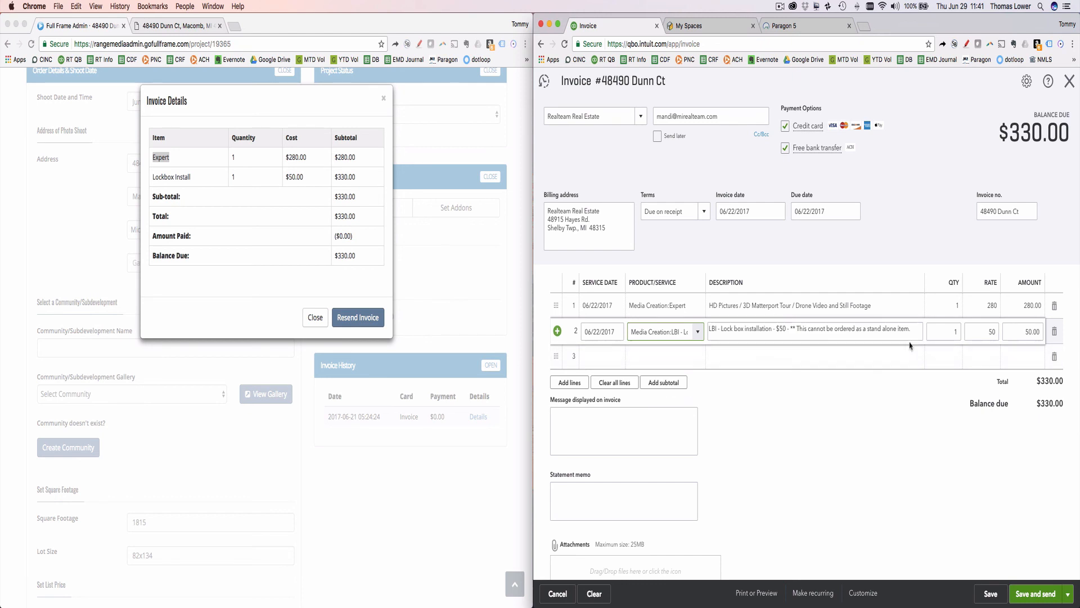
left_click(623, 439)
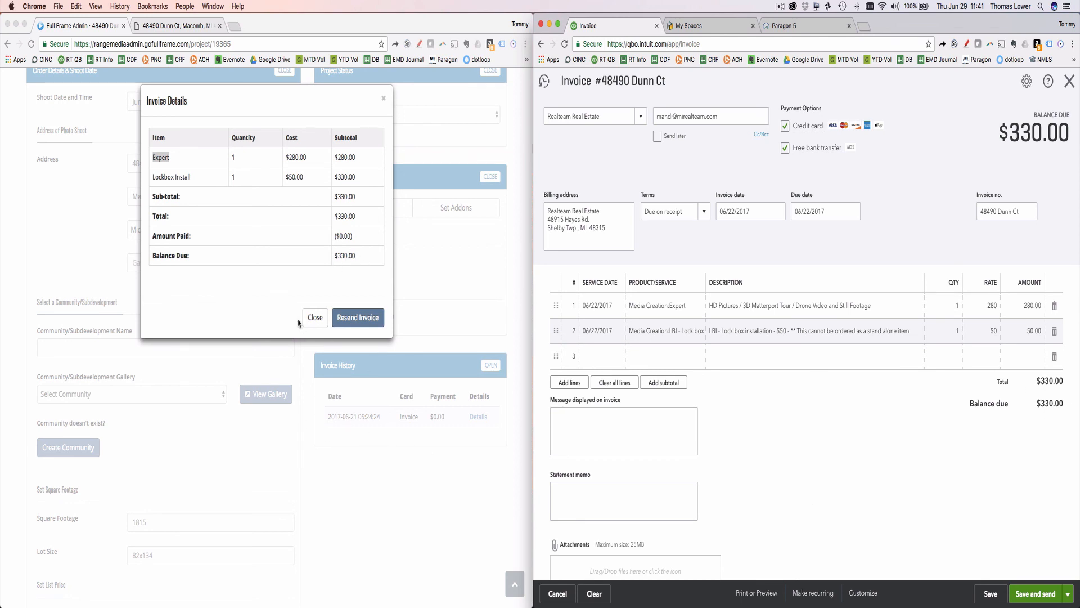
- Close the Full Frame invoice details, then save the QuickBooks invoice and email it to the customer with the default message
left_click(316, 318)
left_click(316, 319)
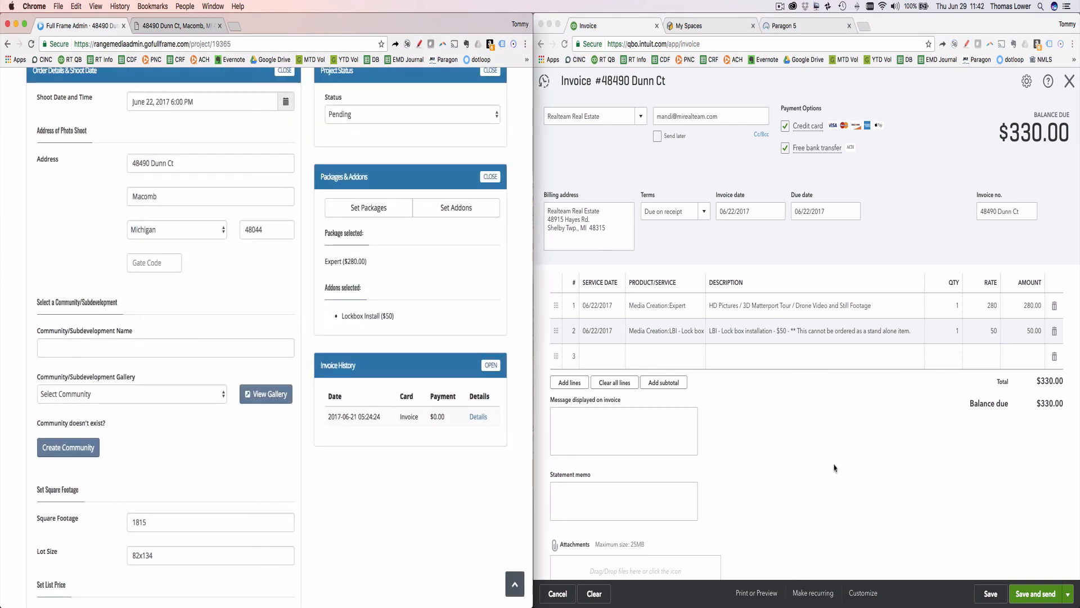
scroll(845, 474, "down", 2)
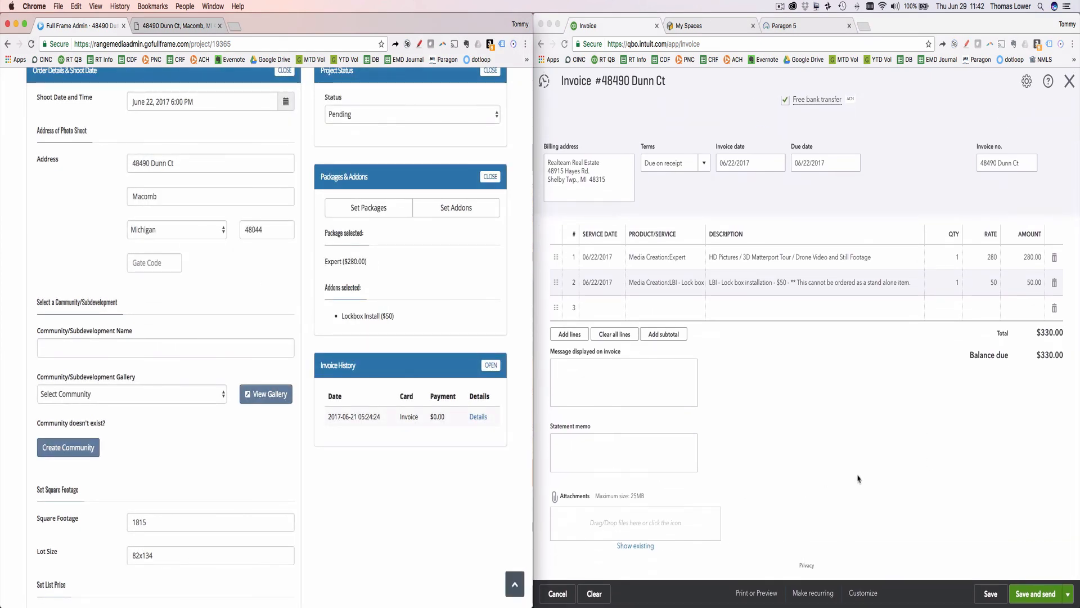
scroll(860, 476, "up", 1)
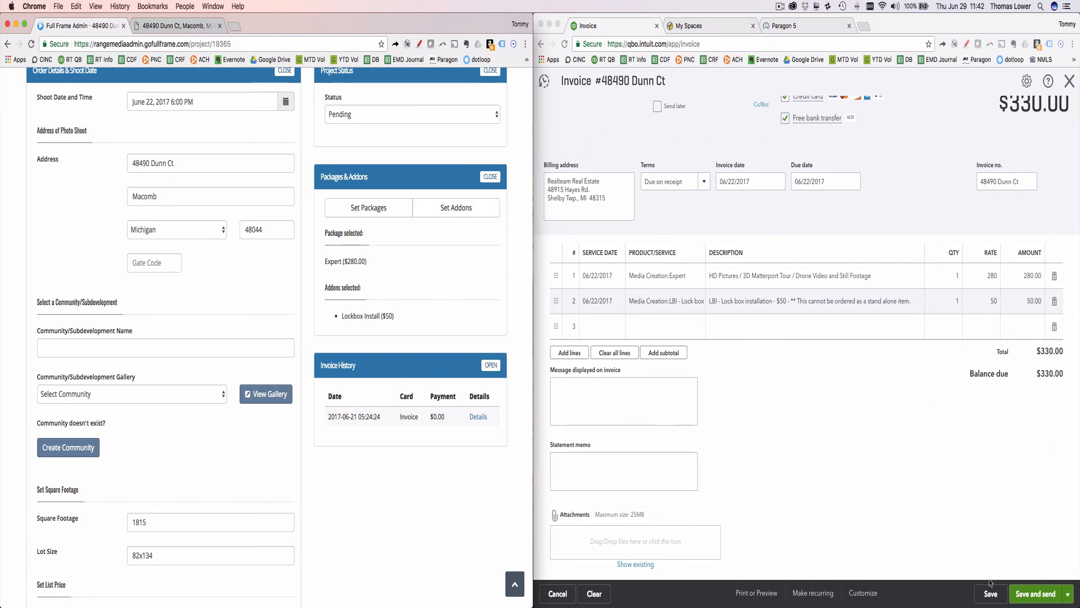
left_click(1035, 597)
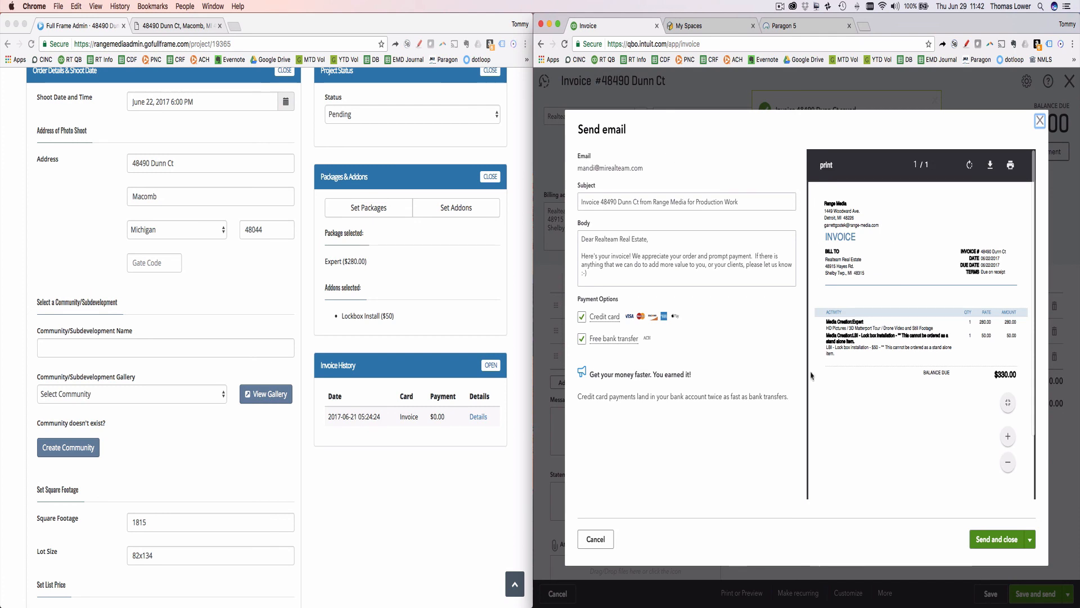
left_click(997, 540)
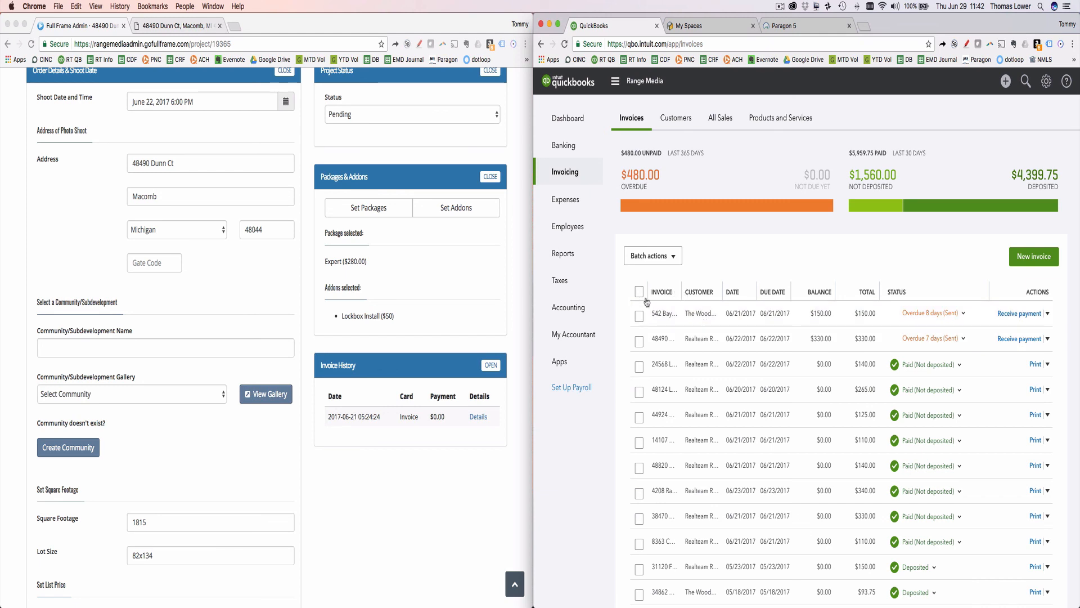
- Set the Full Frame project's status to Complete and save the project
scroll(376, 419, "up", 3)
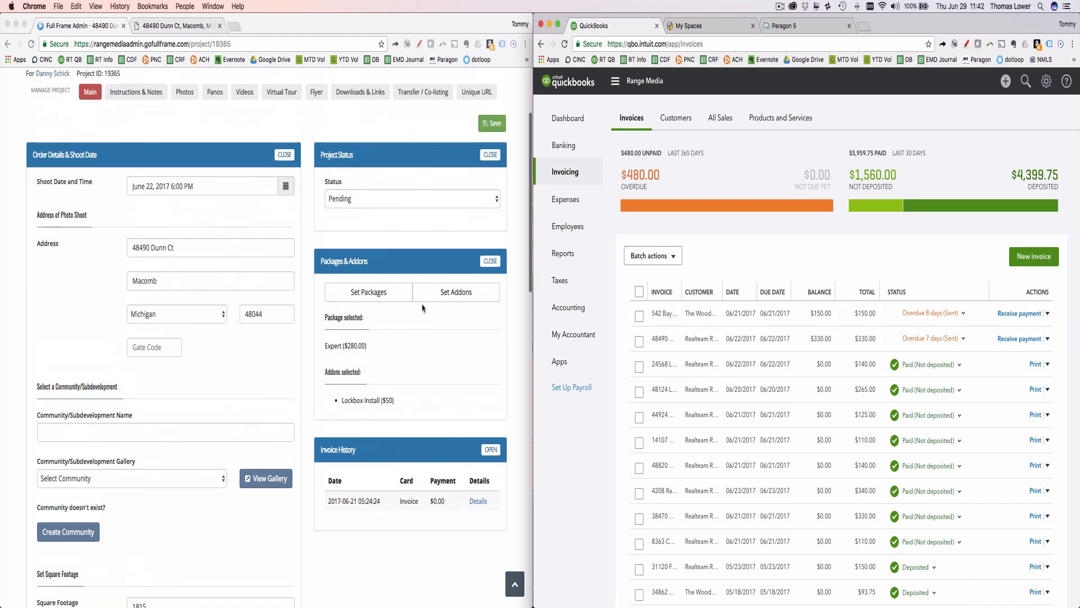
scroll(221, 149, "up", 5)
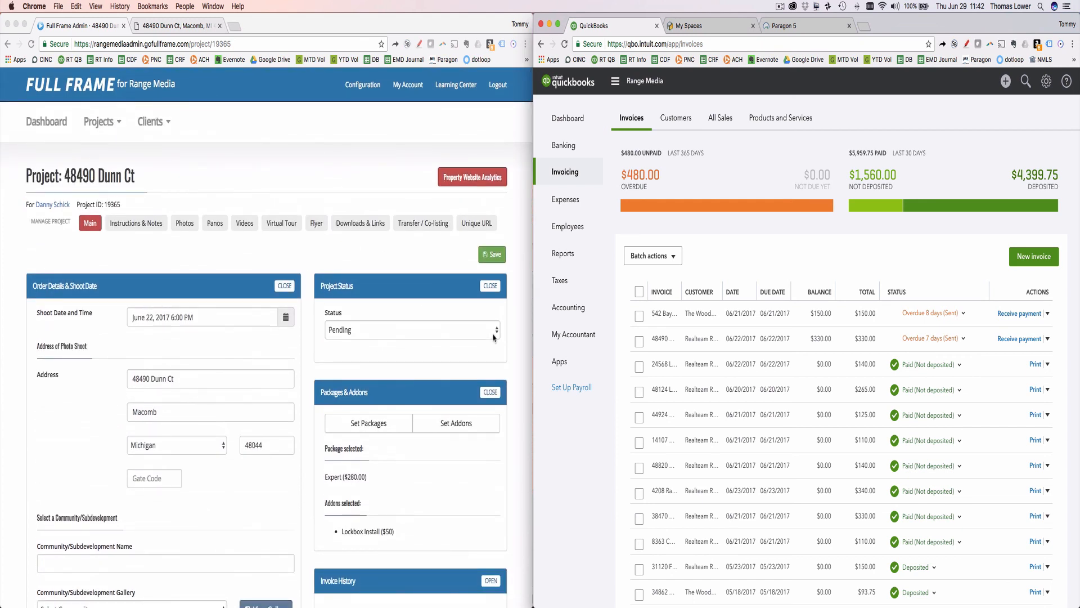
left_click(496, 334)
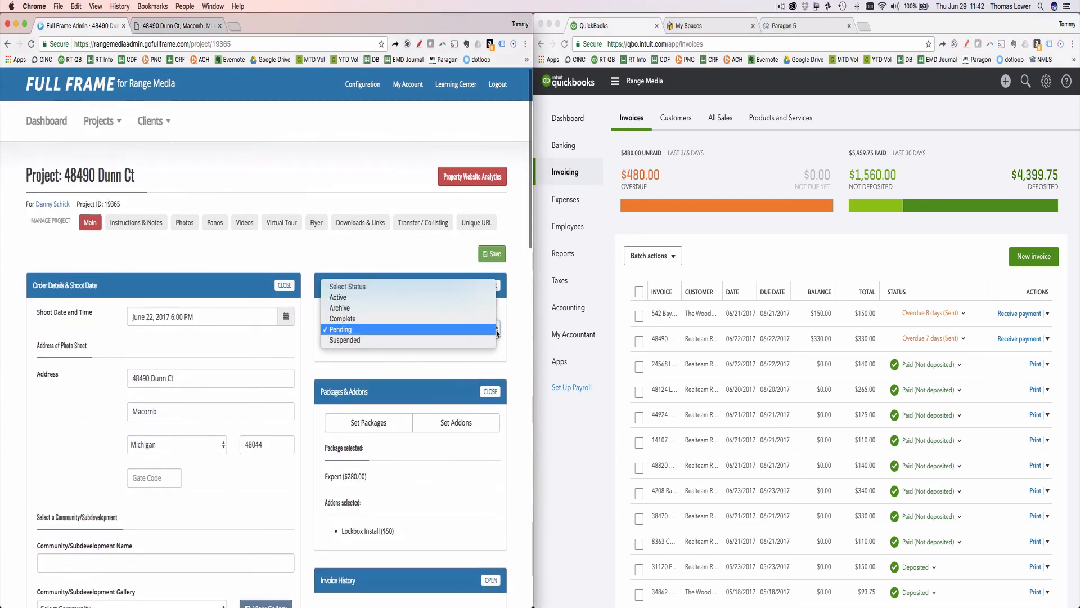
left_click(335, 318)
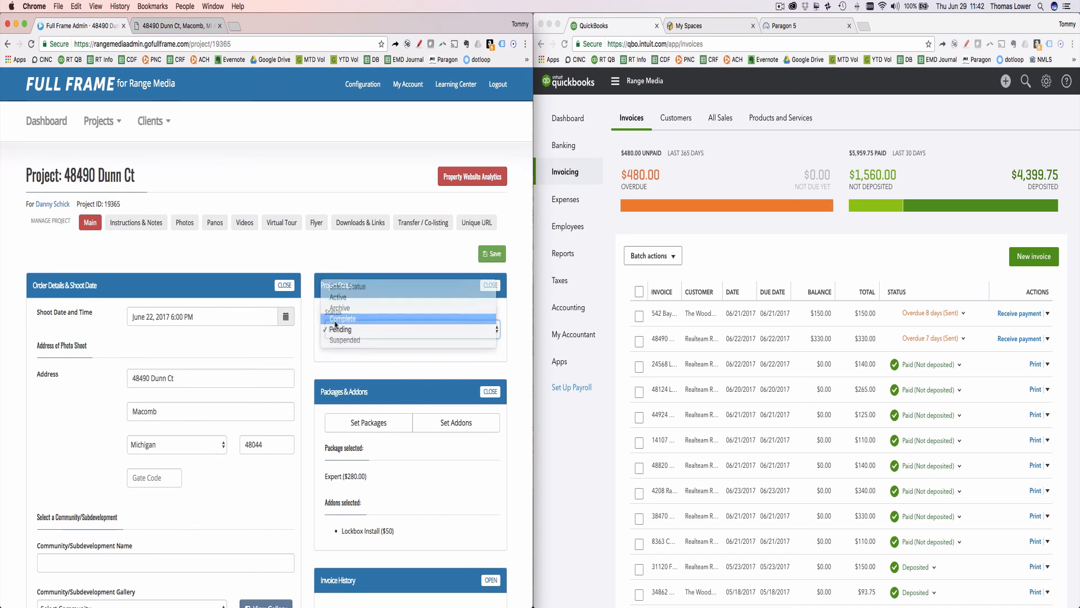
left_click(493, 256)
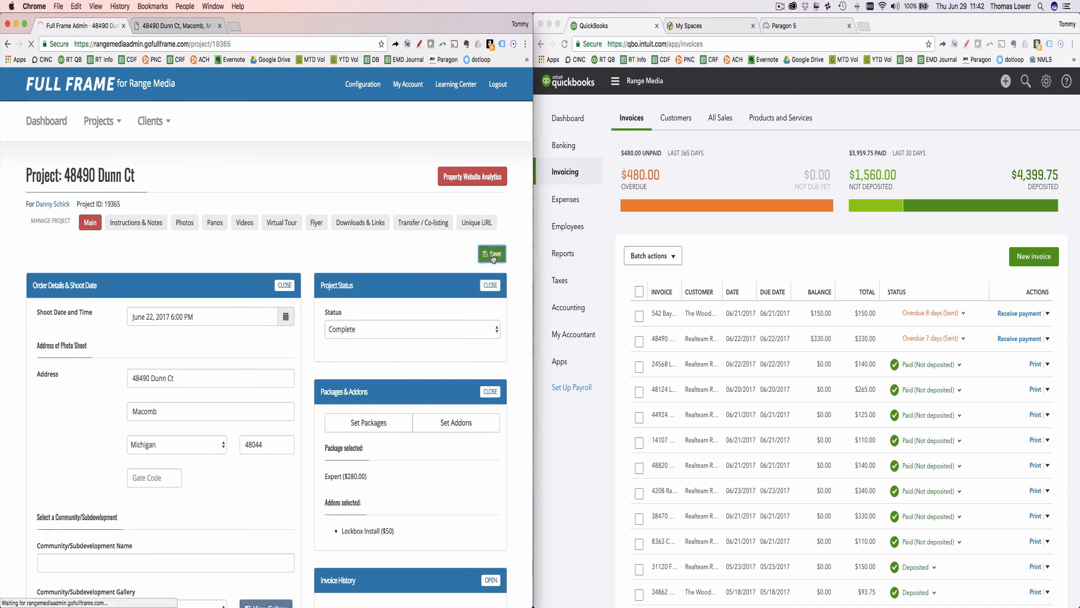